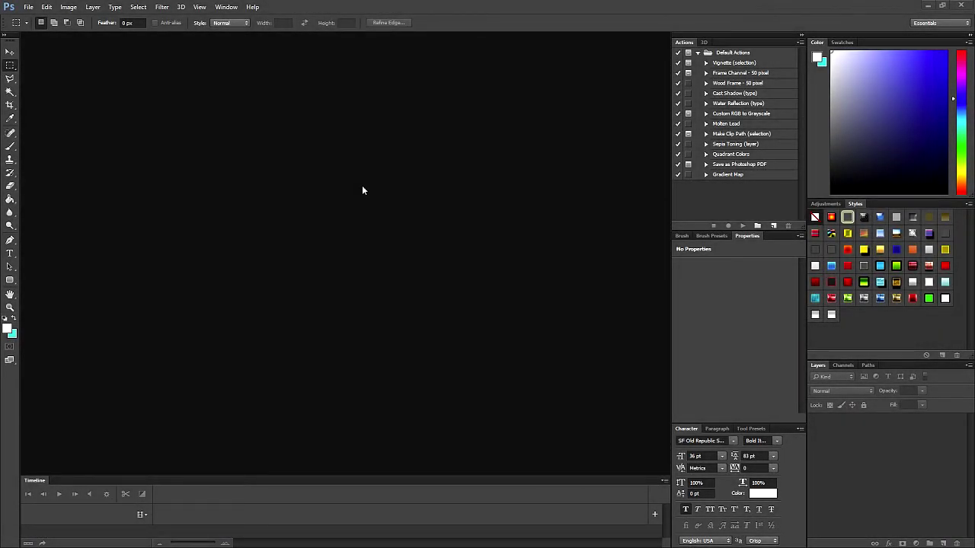
Set up a new 1920 × 1080 px document at 120 pixels/cm with a transparent background.
{"action": "left_click", "coordinate": [28, 8]}
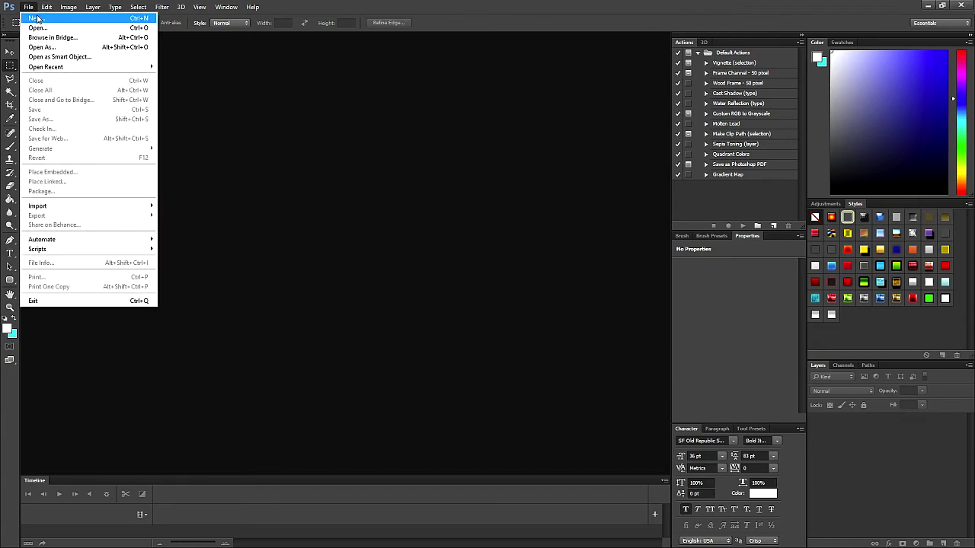
{"action": "left_click", "coordinate": [37, 18]}
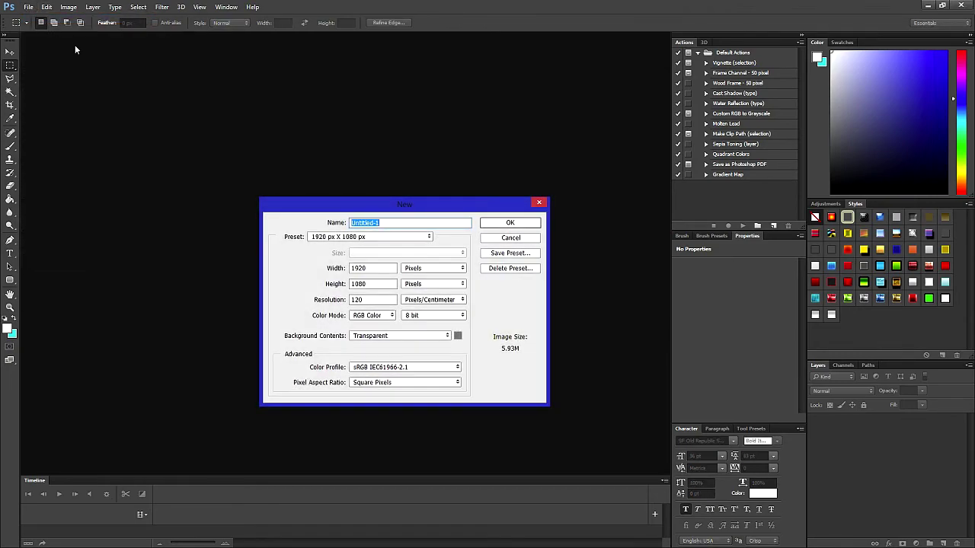
{"action": "left_click", "coordinate": [367, 268]}
{"action": "left_click", "coordinate": [367, 283]}
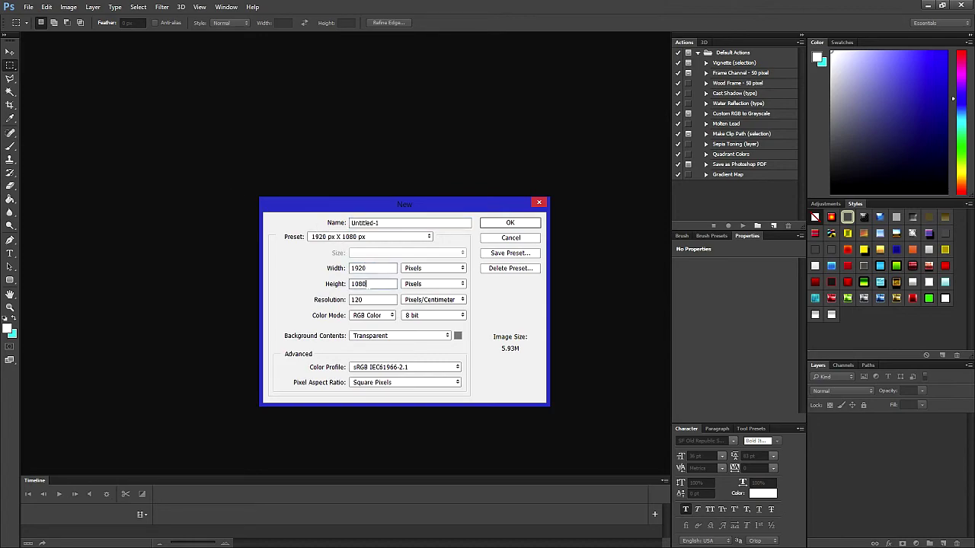
{"action": "left_click", "coordinate": [367, 299]}
Create the canvas and stretch the AW-Map-Ascend-a screenshot edge to edge, to about 1956×1115 px.
{"action": "left_click", "coordinate": [488, 227]}
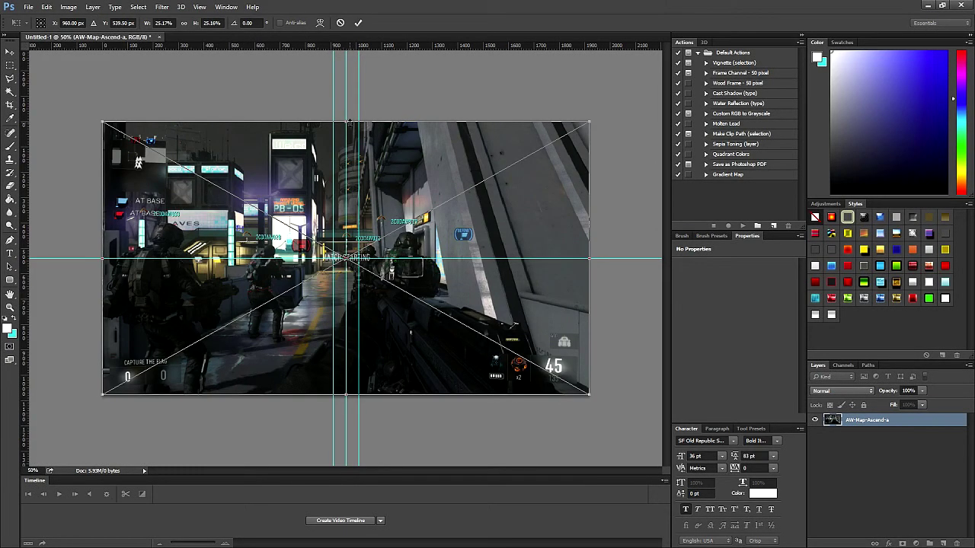
{"action": "left_click_drag", "start_coordinate": [349, 119], "coordinate": [349, 116]}
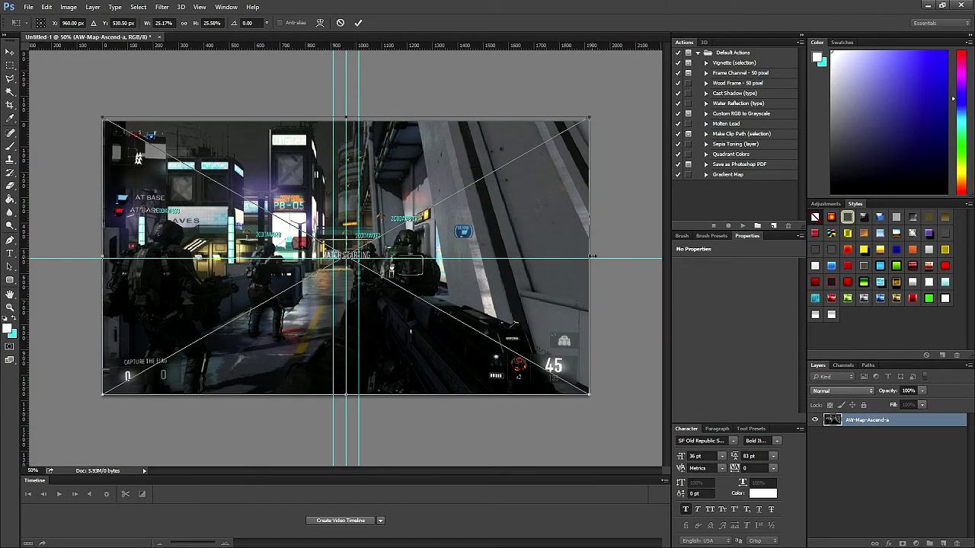
{"action": "left_click_drag", "start_coordinate": [594, 256], "coordinate": [599, 256]}
{"action": "left_click_drag", "start_coordinate": [348, 395], "coordinate": [348, 400]}
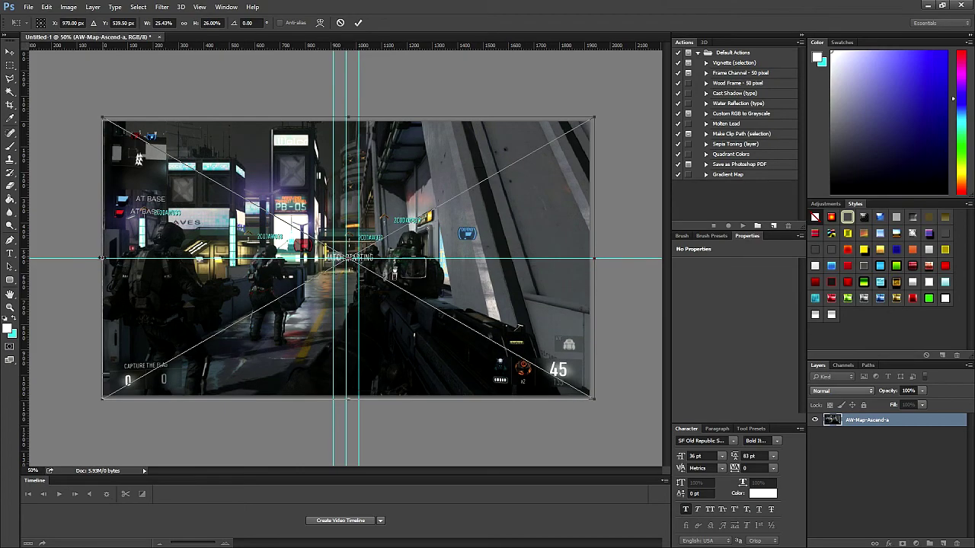
{"action": "left_click_drag", "start_coordinate": [101, 257], "coordinate": [98, 257]}
{"action": "left_click", "coordinate": [359, 23]}
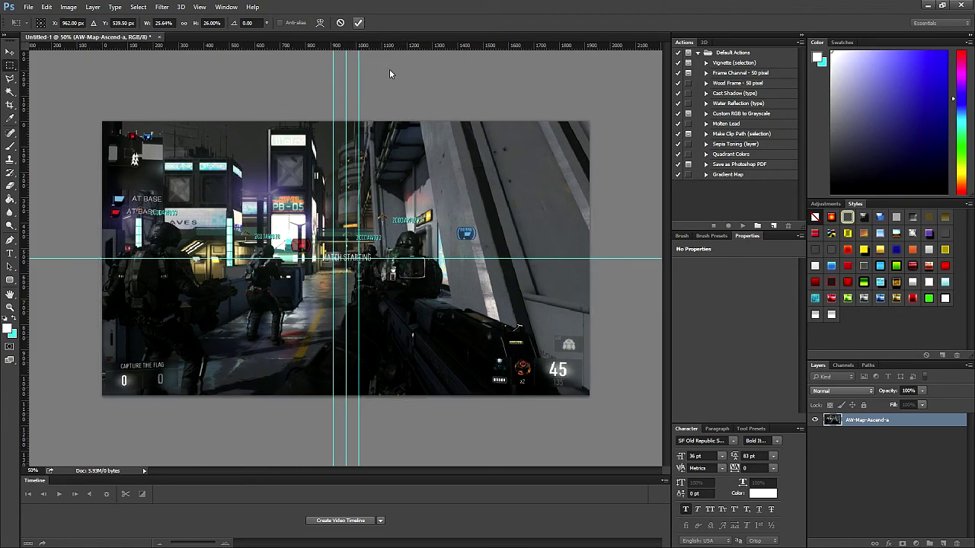
Apply a Gaussian Blur to the gameplay screenshot.
{"action": "left_click", "coordinate": [163, 7]}
{"action": "mouse_move", "coordinate": [270, 110]}
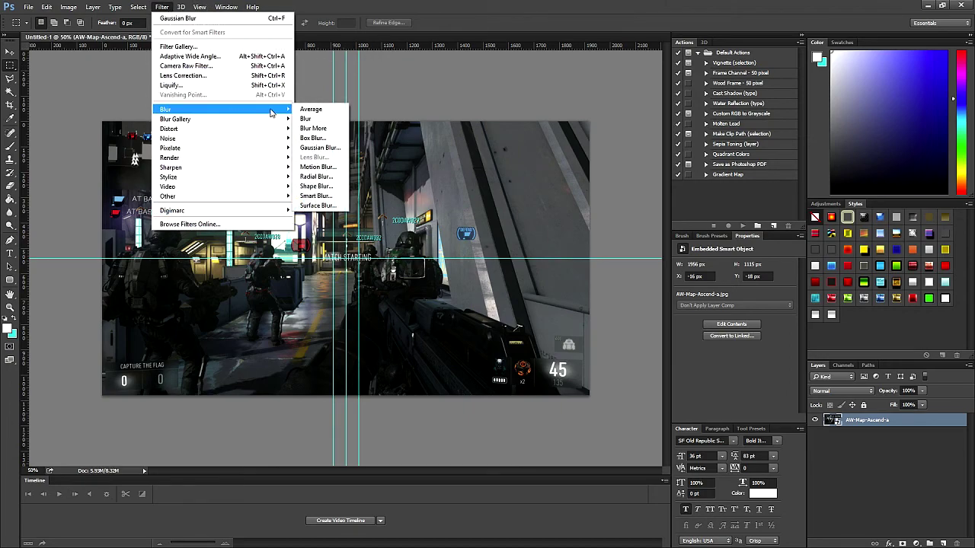
{"action": "left_click", "coordinate": [320, 148]}
{"action": "left_click", "coordinate": [238, 284]}
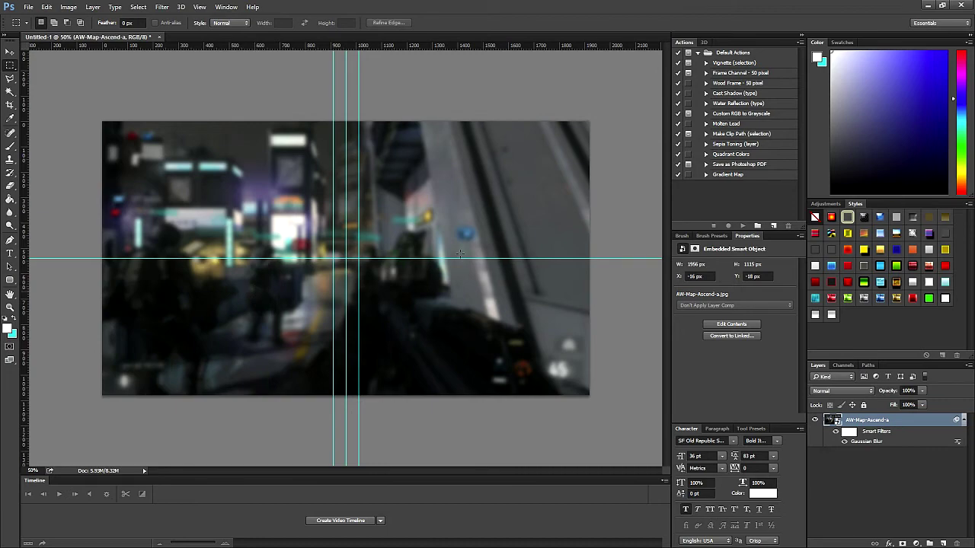
Rasterize the blurred layer and add a new layer filled with solid black above it.
{"action": "right_click", "coordinate": [860, 420]}
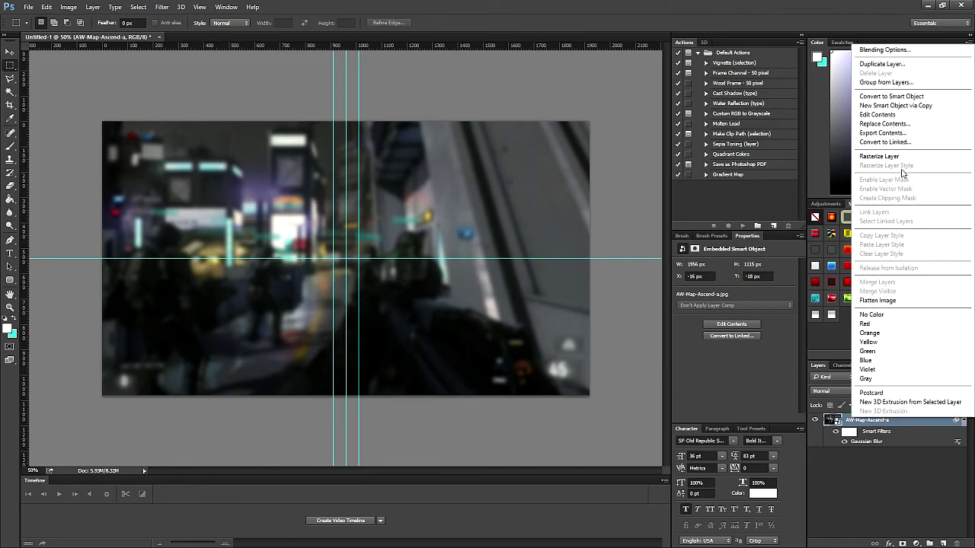
{"action": "left_click", "coordinate": [880, 156]}
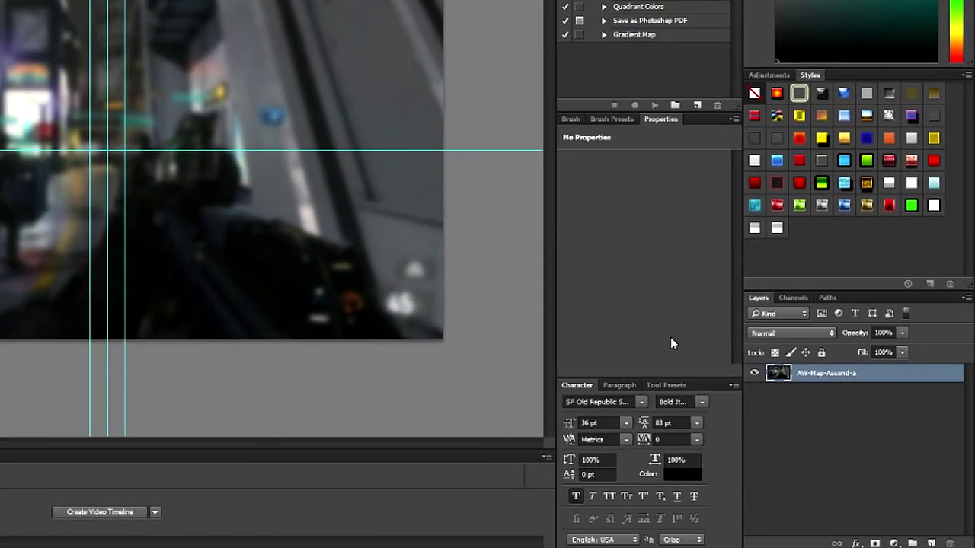
{"action": "left_click", "coordinate": [935, 543]}
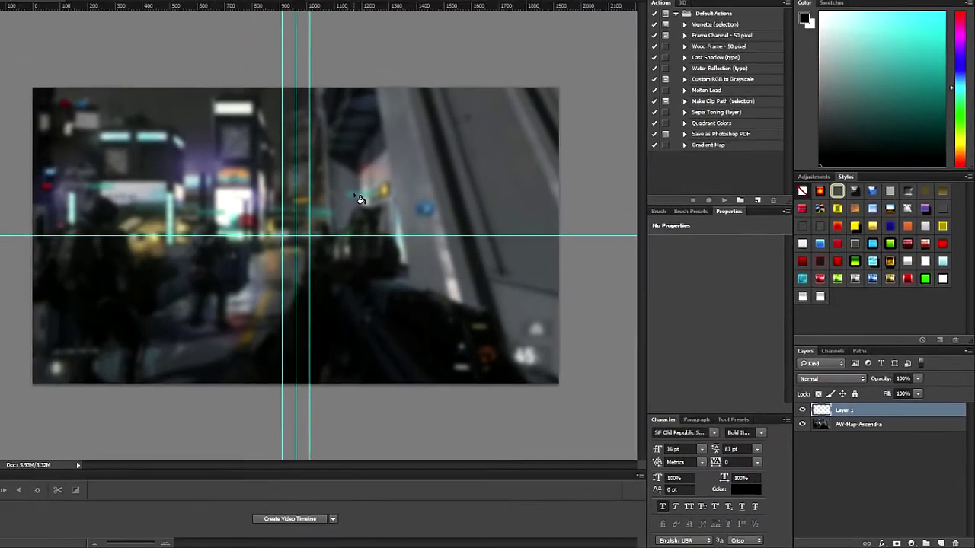
{"action": "left_click", "coordinate": [181, 101]}
Scale the black layer to about 41% and position the box right of centre.
{"action": "key", "text": "v"}
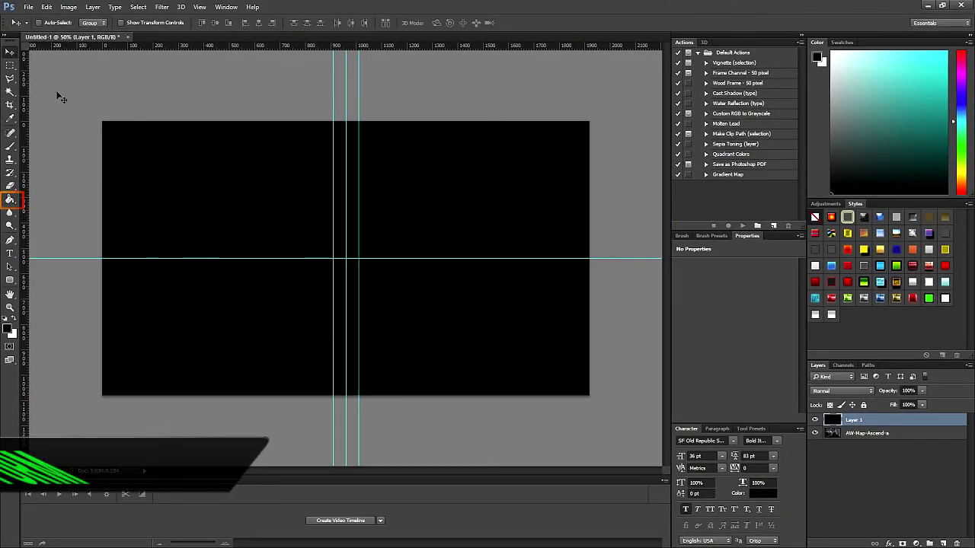
{"action": "key", "text": "ctrl+t"}
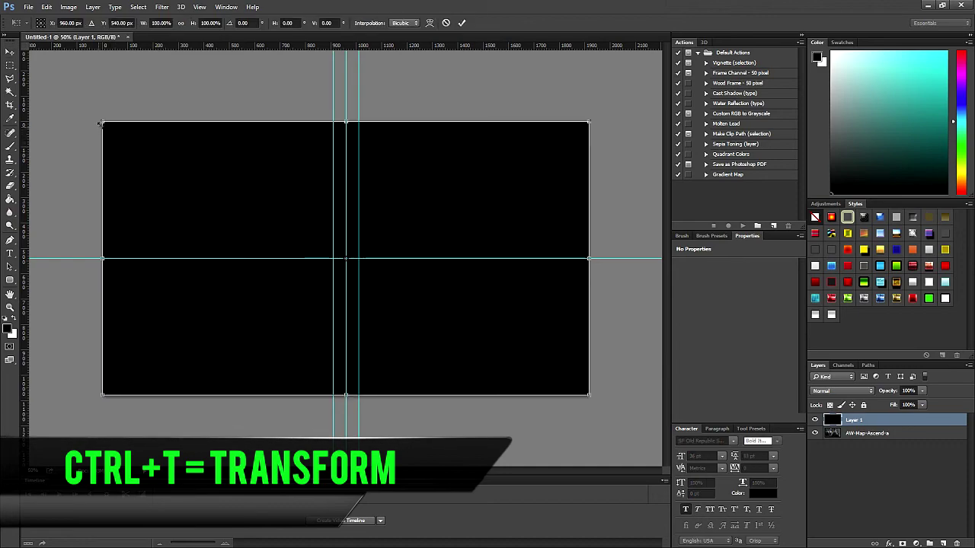
{"action": "left_click_drag", "start_coordinate": [102, 121], "coordinate": [399, 327]}
{"action": "left_click_drag", "start_coordinate": [457, 361], "coordinate": [407, 309]}
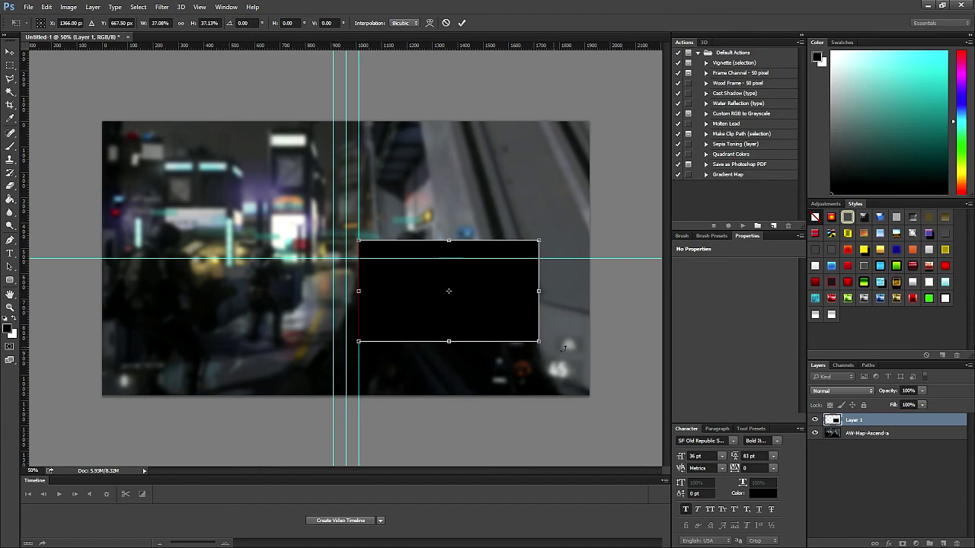
{"action": "left_click_drag", "start_coordinate": [538, 342], "coordinate": [555, 356]}
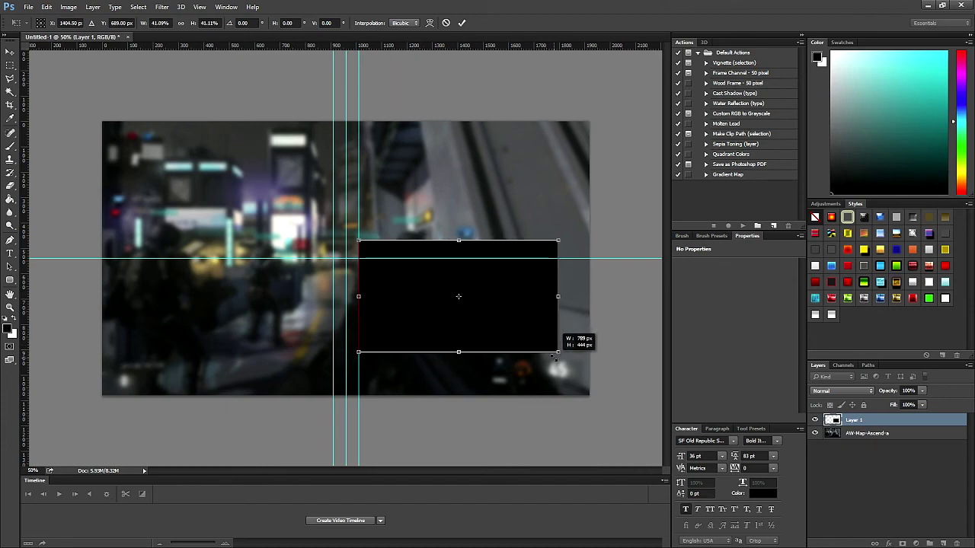
{"action": "left_click_drag", "start_coordinate": [500, 324], "coordinate": [498, 330]}
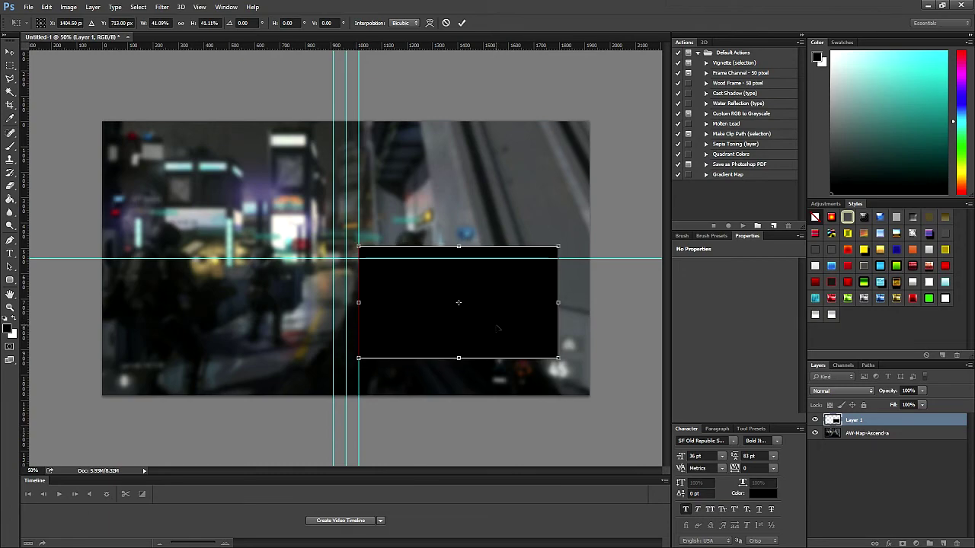
{"action": "key", "text": "Return"}
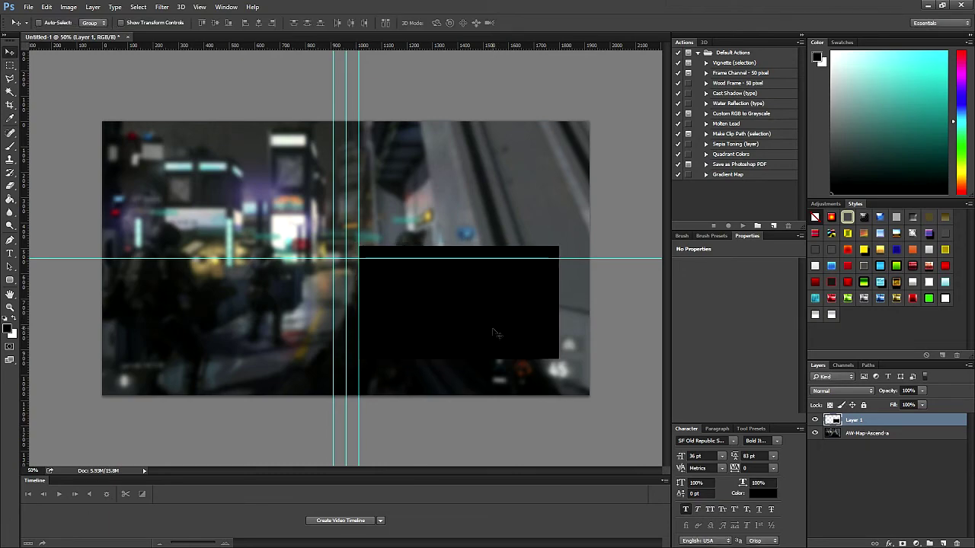
Duplicate the box, fill the copy white, and shrink it to about 91% inside the black box.
{"action": "key", "text": "ctrl+j"}
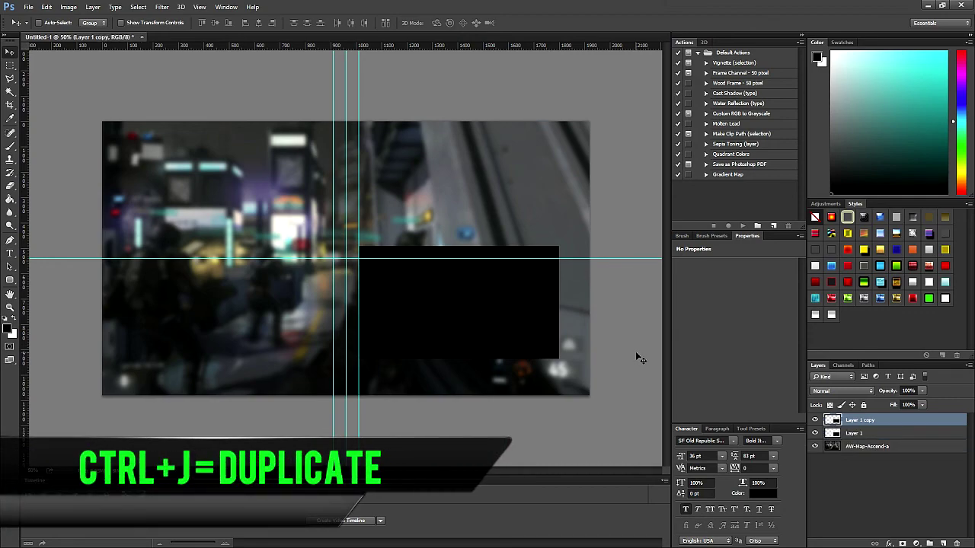
{"action": "key", "text": "g"}
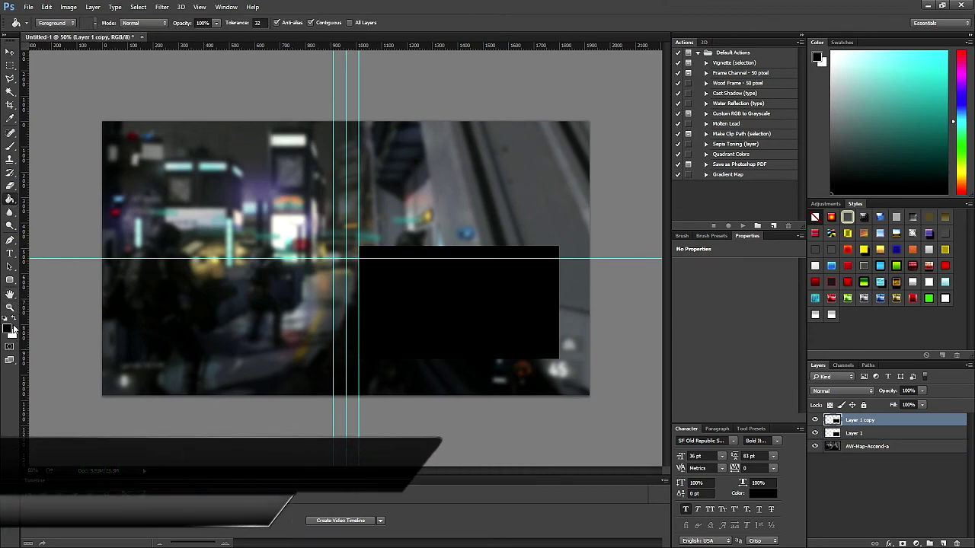
{"action": "left_click", "coordinate": [14, 325]}
{"action": "left_click", "coordinate": [429, 331]}
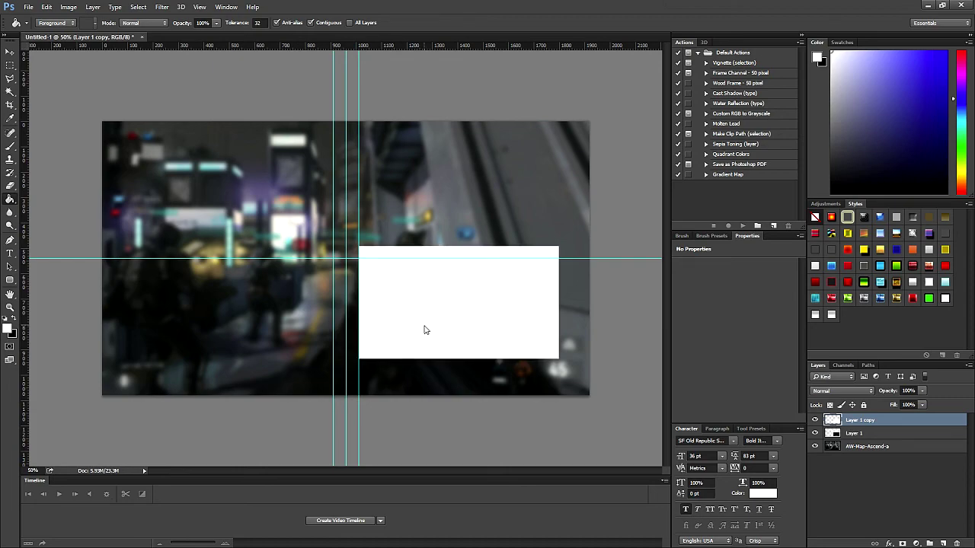
{"action": "key", "text": "v"}
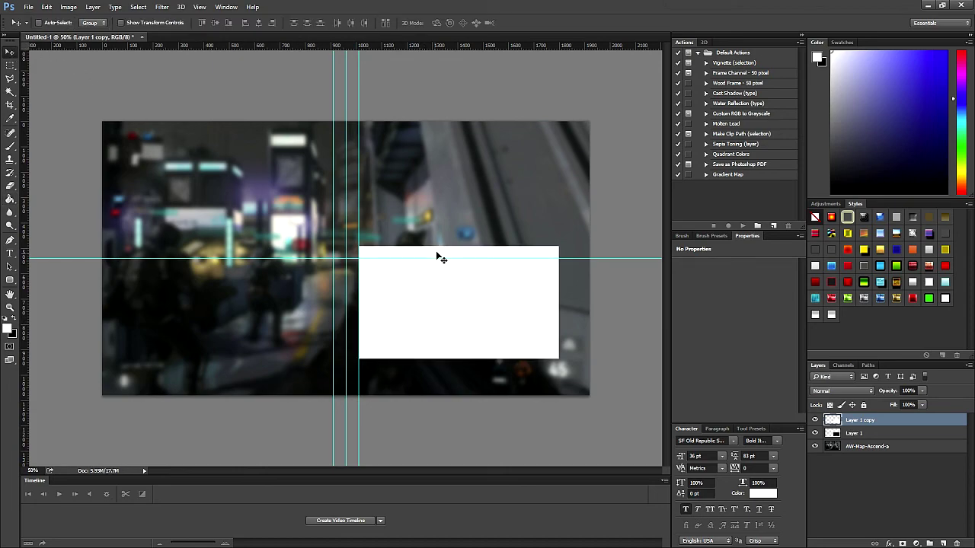
{"action": "key", "text": "ctrl+t"}
{"action": "left_click_drag", "start_coordinate": [559, 358], "coordinate": [540, 348]}
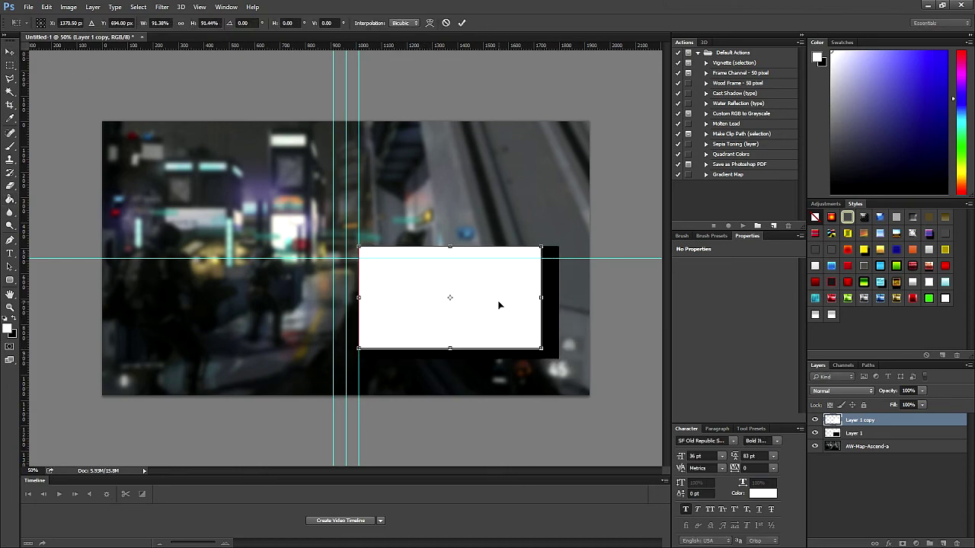
{"action": "left_click_drag", "start_coordinate": [500, 304], "coordinate": [507, 306]}
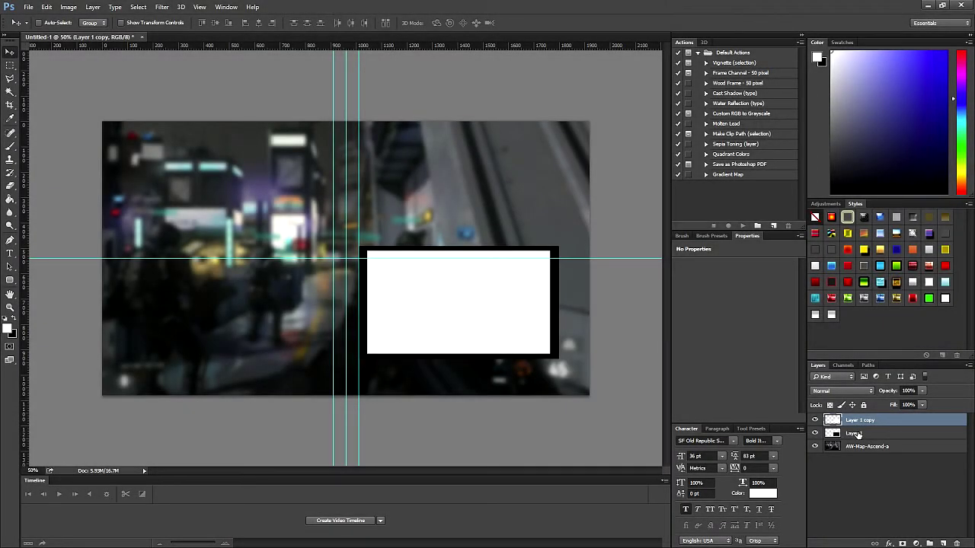
Add inner glow, gradient overlay and drop shadow to the box using a preset layer style.
{"action": "left_click", "coordinate": [854, 434]}
{"action": "right_click", "coordinate": [854, 434]}
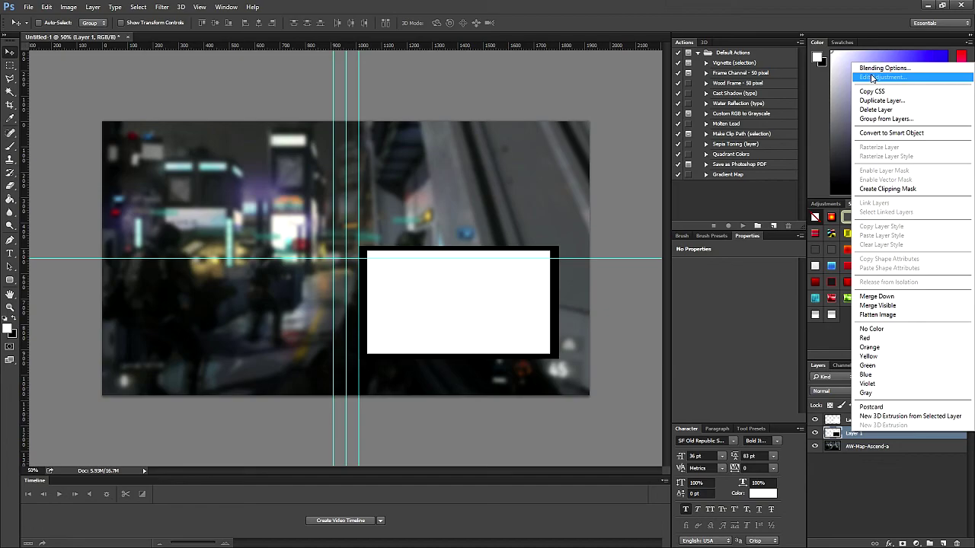
{"action": "left_click", "coordinate": [869, 69]}
{"action": "double_click", "coordinate": [883, 433]}
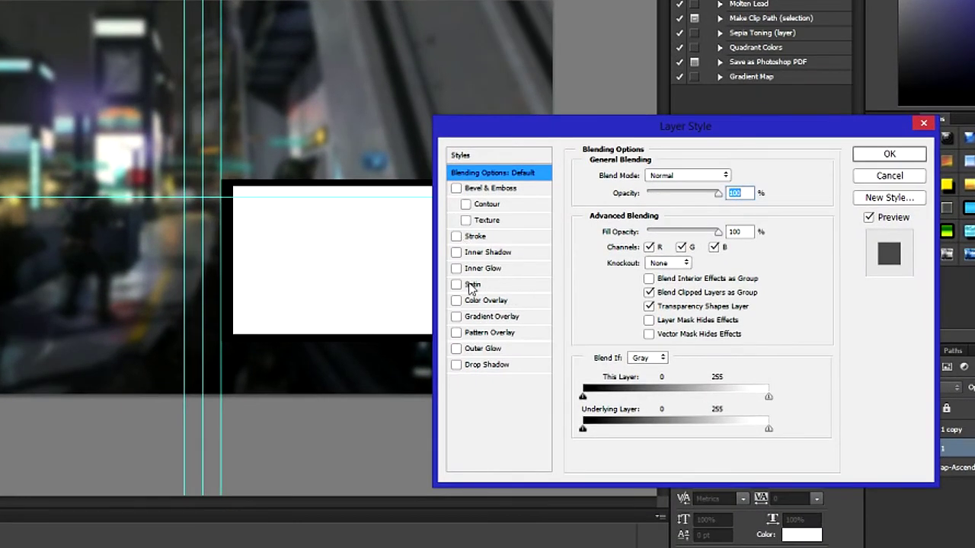
{"action": "left_click", "coordinate": [457, 268]}
{"action": "left_click", "coordinate": [466, 316]}
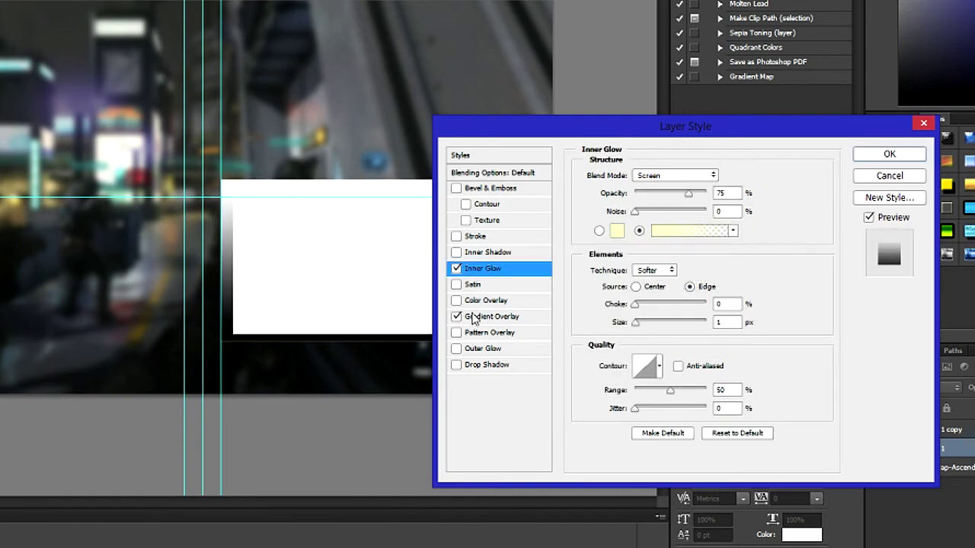
{"action": "left_click", "coordinate": [468, 367]}
{"action": "left_click", "coordinate": [460, 155]}
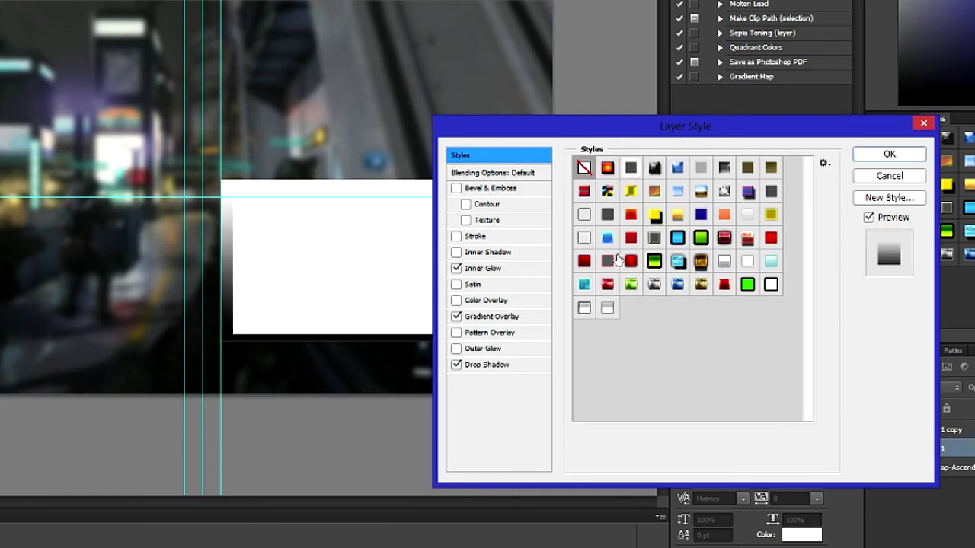
{"action": "left_click", "coordinate": [605, 309]}
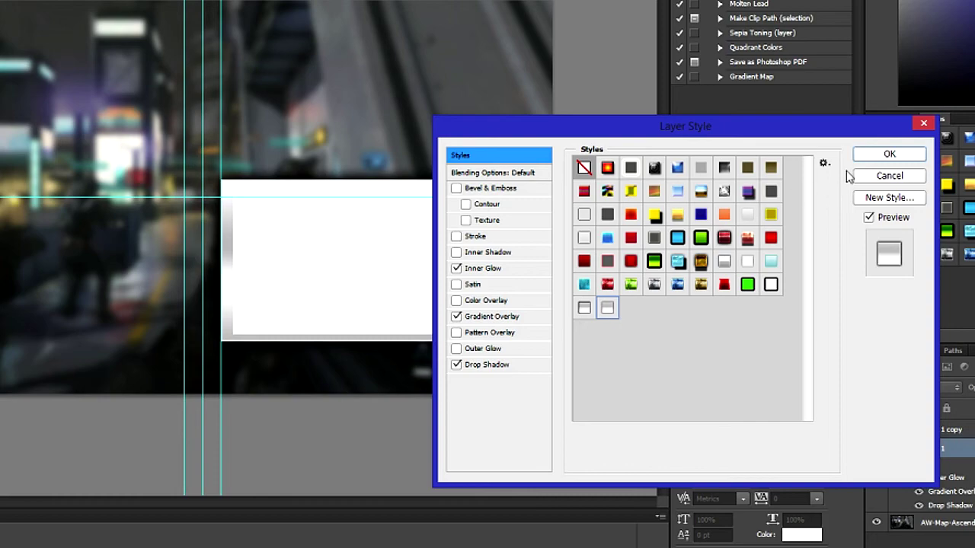
Use the Silver gradient overlay and a drop shadow with spread 20, size 42.
{"action": "left_click", "coordinate": [477, 274]}
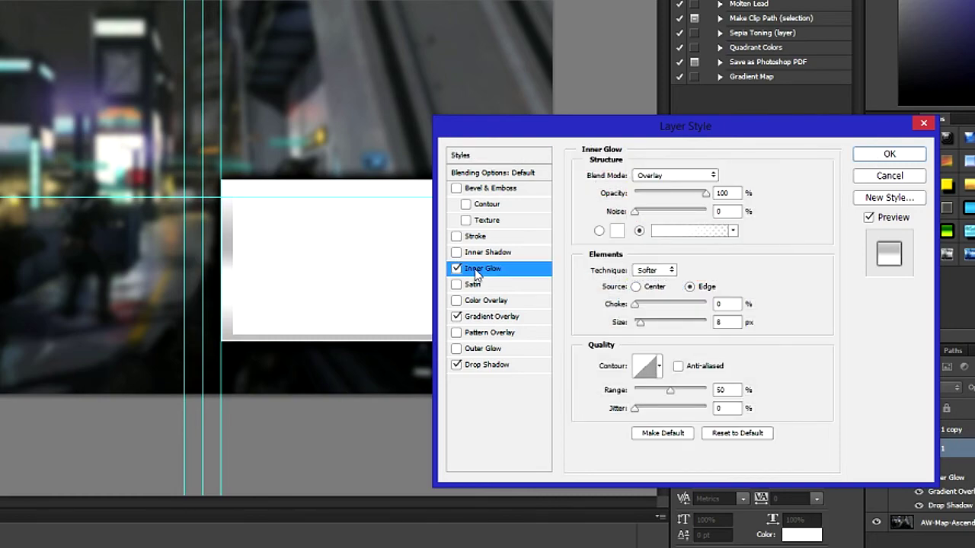
{"action": "left_click", "coordinate": [483, 318]}
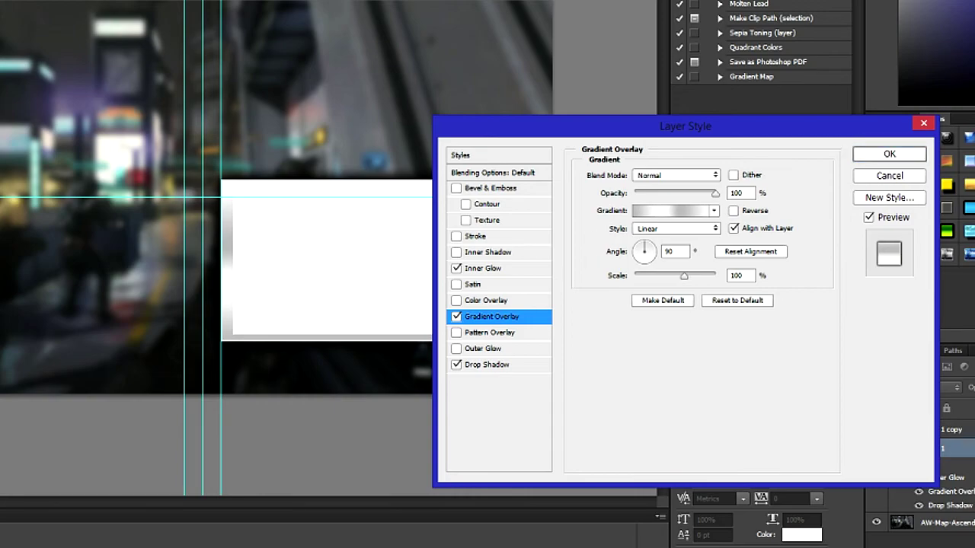
{"action": "left_click", "coordinate": [674, 210]}
{"action": "left_click", "coordinate": [335, 125]}
{"action": "left_click", "coordinate": [499, 366]}
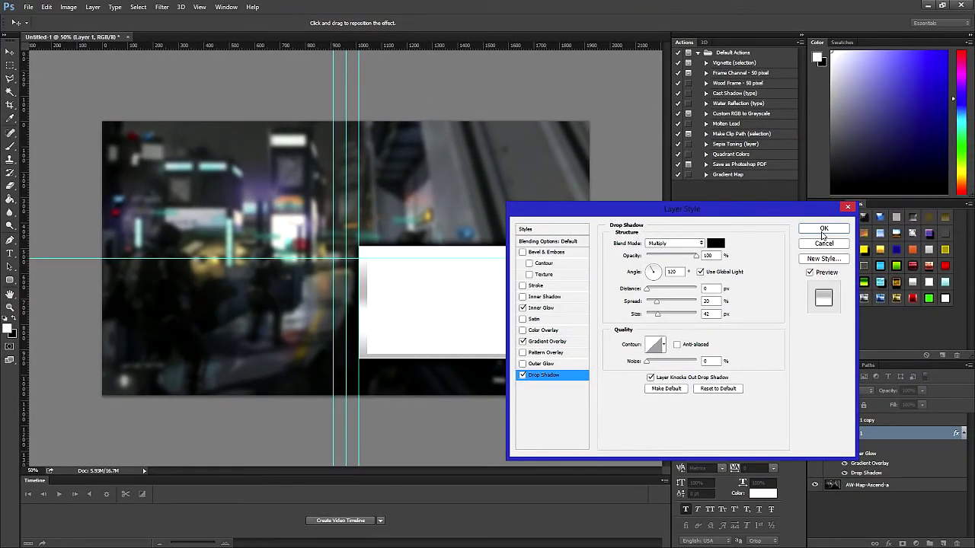
{"action": "left_click", "coordinate": [822, 230]}
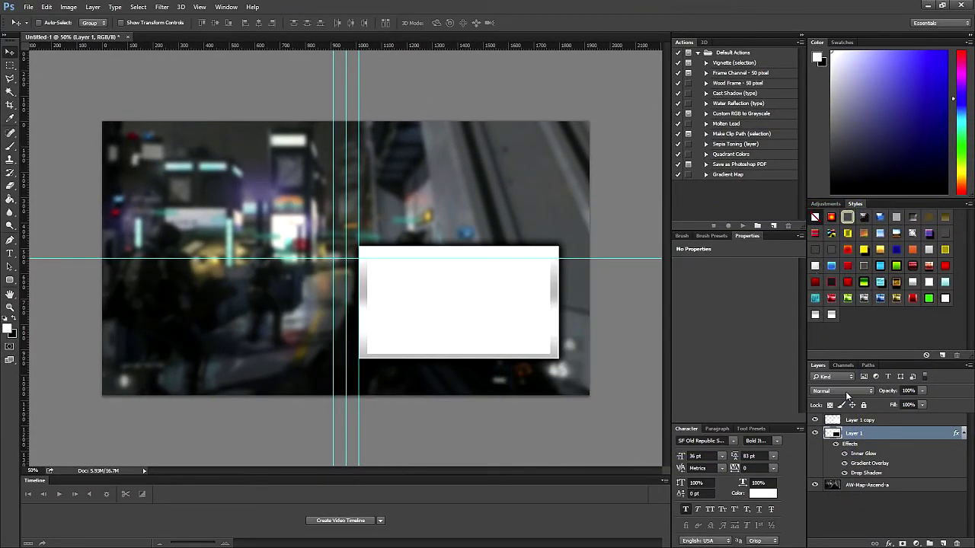
{"action": "left_click", "coordinate": [858, 420]}
Delete the white box interior with the Magic Wand to leave a hollow frame, then merge layers.
{"action": "left_click", "coordinate": [10, 91]}
{"action": "left_click", "coordinate": [440, 291]}
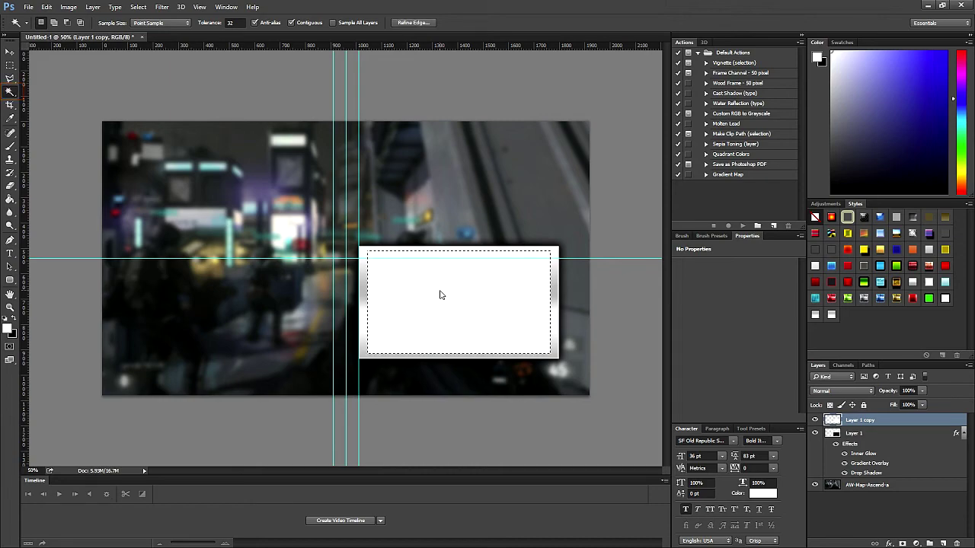
{"action": "key", "text": "alt+bracketleft"}
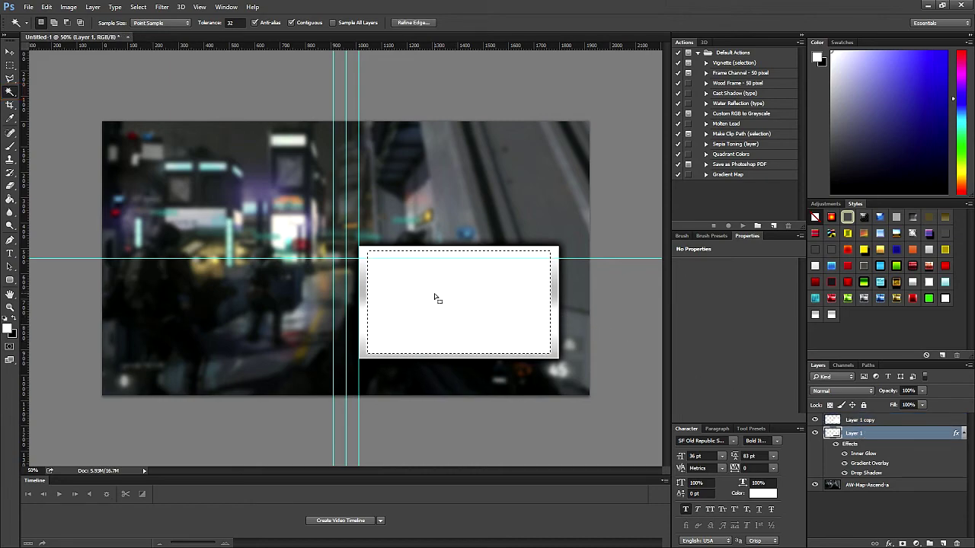
{"action": "key", "text": "alt+bracketright"}
{"action": "key", "text": "Delete"}
{"action": "key", "text": "m"}
{"action": "key", "text": "ctrl+d"}
{"action": "key", "text": "ctrl+e"}
Duplicate the frame, move the copy onto the left half, and flip it horizontally.
{"action": "left_click", "coordinate": [11, 53]}
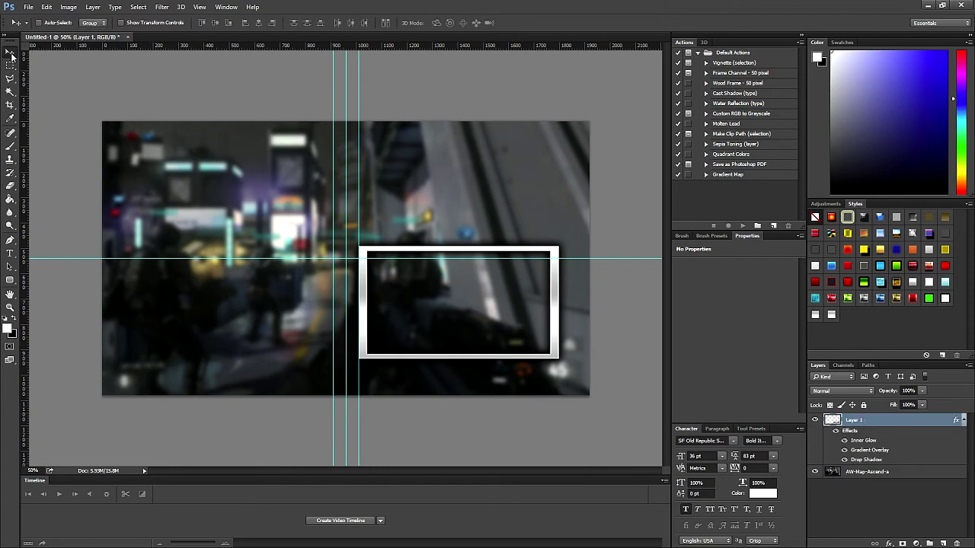
{"action": "right_click", "coordinate": [856, 419]}
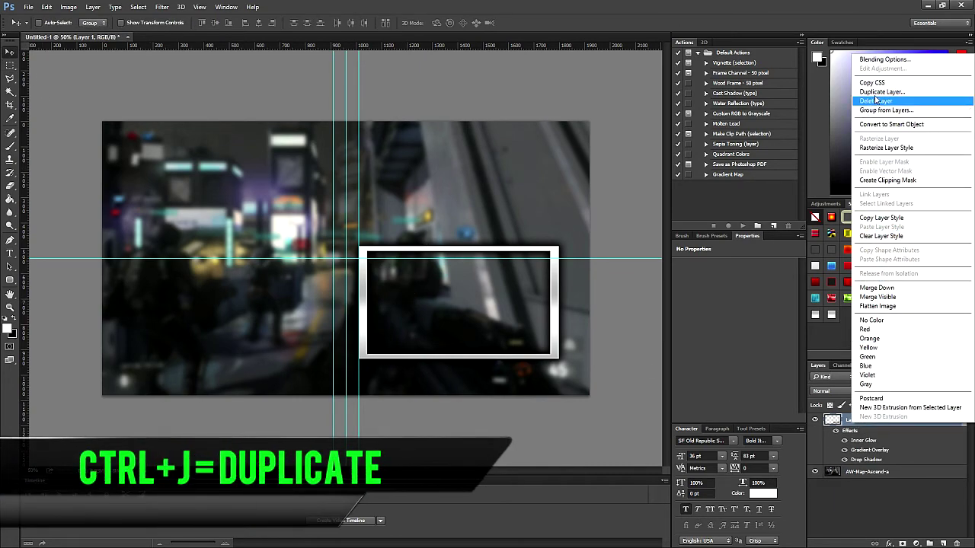
{"action": "key", "text": "ctrl+j"}
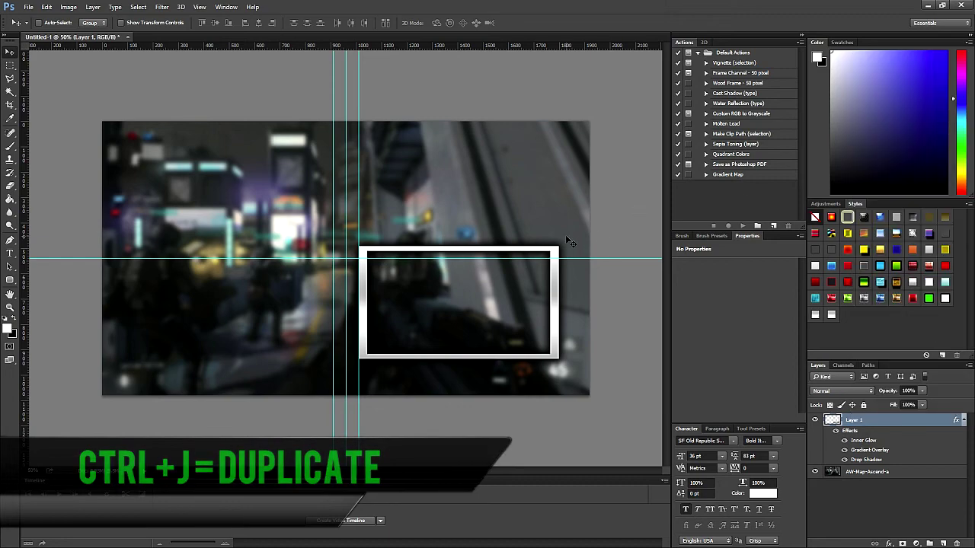
{"action": "left_click_drag", "start_coordinate": [551, 274], "coordinate": [327, 276]}
{"action": "key", "text": "ctrl+t"}
{"action": "right_click", "coordinate": [309, 307]}
{"action": "left_click", "coordinate": [359, 433]}
{"action": "key", "text": "Return"}
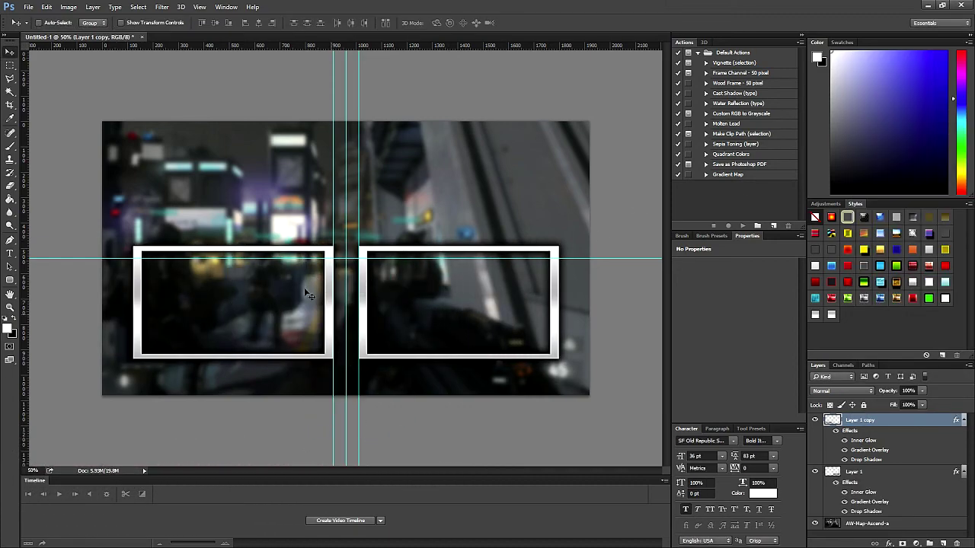
{"action": "left_click", "coordinate": [11, 254]}
Type 'YOUR NAME' at 48 pt and place it centred above the two frames.
{"action": "left_click", "coordinate": [262, 199]}
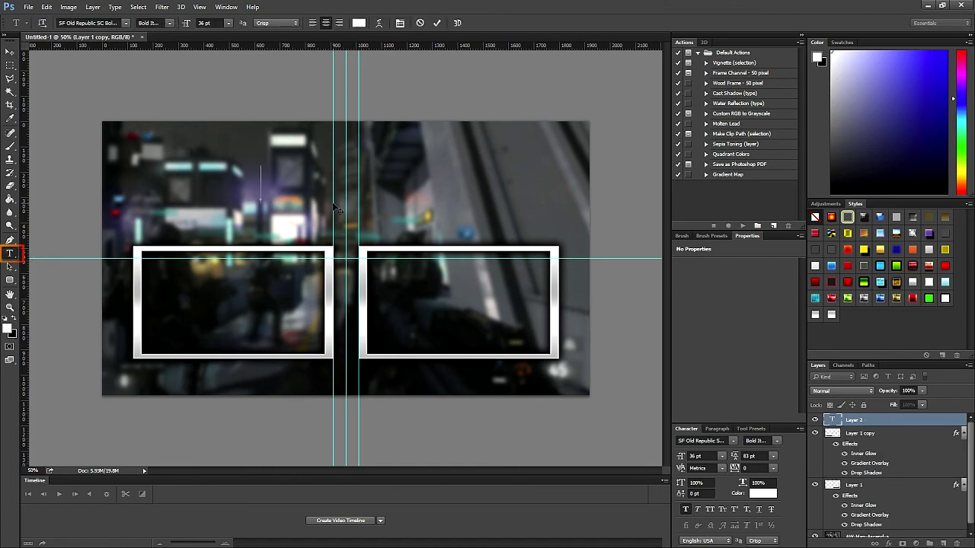
{"action": "type", "text": "YOUR NAME"}
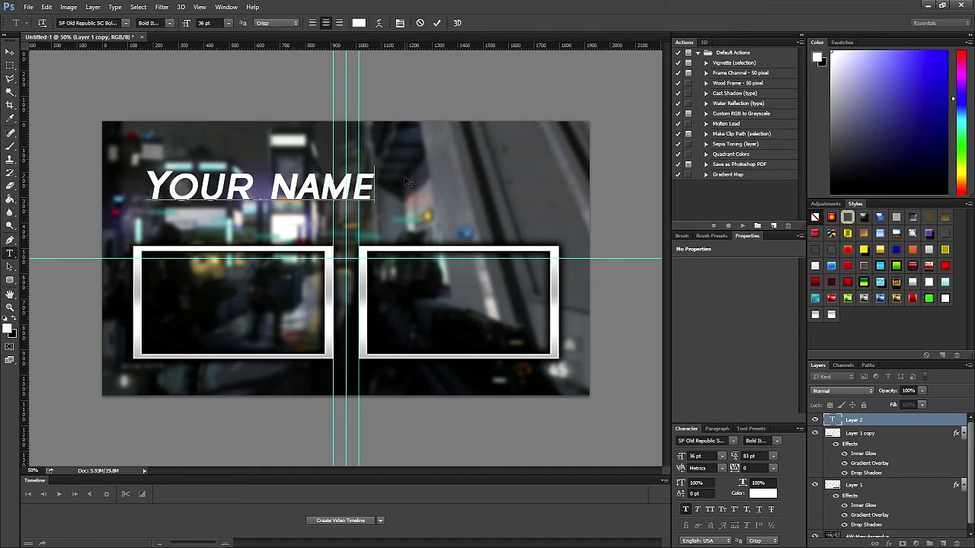
{"action": "left_click_drag", "start_coordinate": [375, 187], "coordinate": [149, 181]}
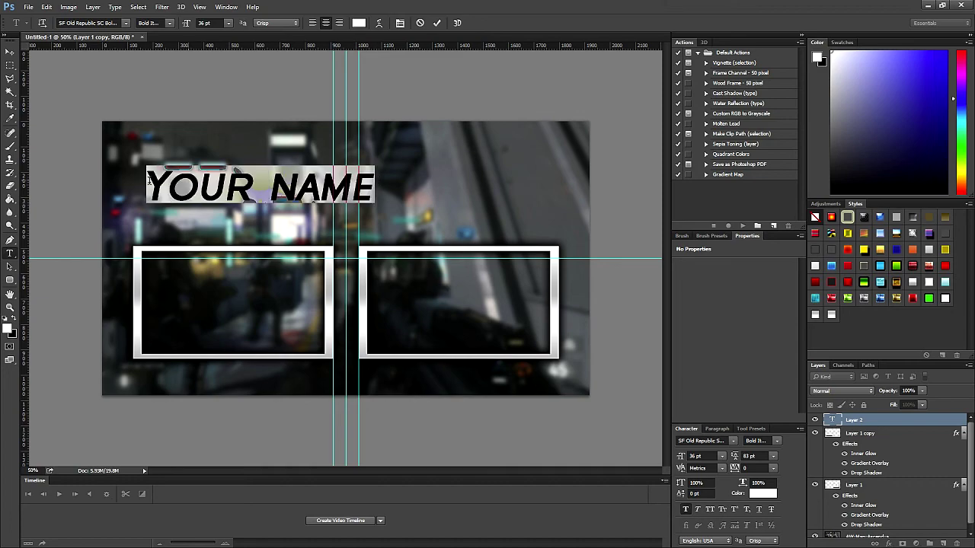
{"action": "left_click", "coordinate": [227, 23]}
{"action": "left_click", "coordinate": [231, 169]}
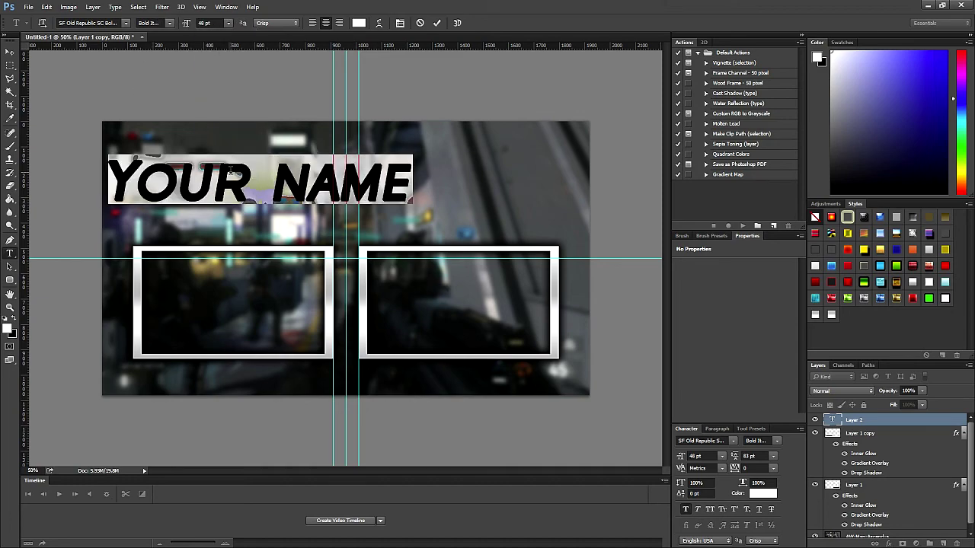
{"action": "left_click", "coordinate": [437, 23]}
{"action": "key", "text": "v"}
{"action": "left_click_drag", "start_coordinate": [288, 196], "coordinate": [393, 171]}
Apply a metallic preset style with stroke, glow, gradient overlay and drop shadow to the text.
{"action": "right_click", "coordinate": [857, 420]}
{"action": "left_click", "coordinate": [884, 25]}
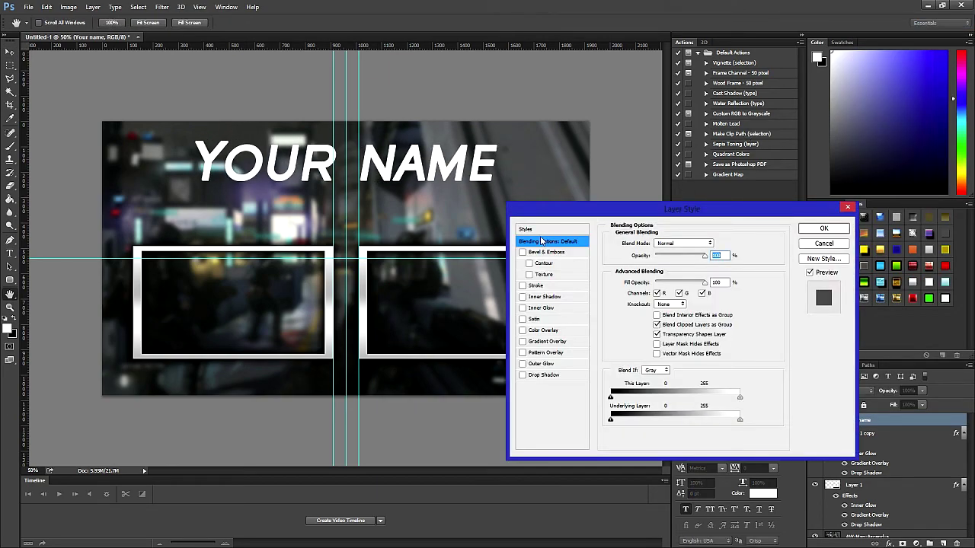
{"action": "left_click", "coordinate": [523, 374]}
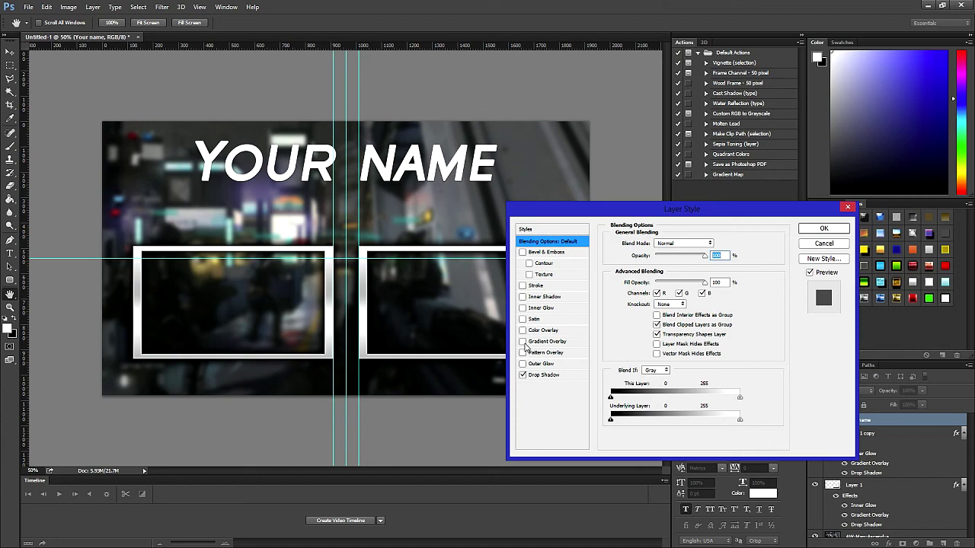
{"action": "left_click", "coordinate": [523, 341]}
{"action": "left_click", "coordinate": [522, 285]}
{"action": "left_click", "coordinate": [523, 308]}
{"action": "left_click", "coordinate": [543, 230]}
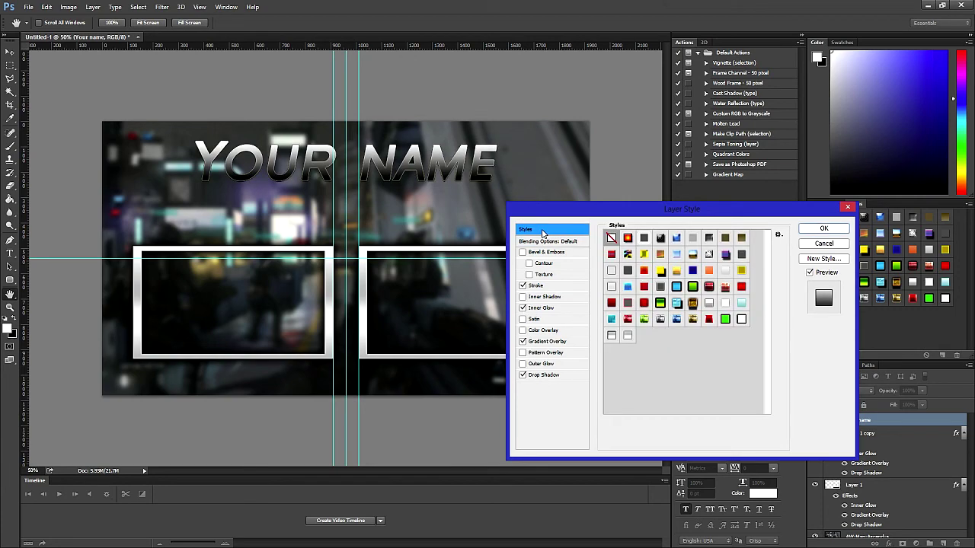
{"action": "left_click", "coordinate": [612, 335]}
Review the text's stroke, inner shadow, gradient overlay and drop shadow settings.
{"action": "left_click", "coordinate": [542, 287]}
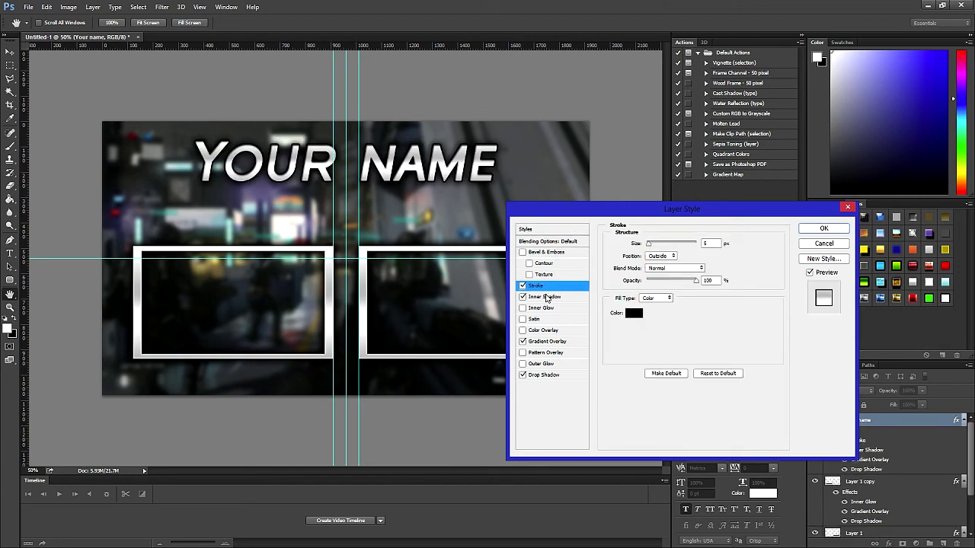
{"action": "left_click", "coordinate": [547, 297]}
{"action": "left_click", "coordinate": [551, 342]}
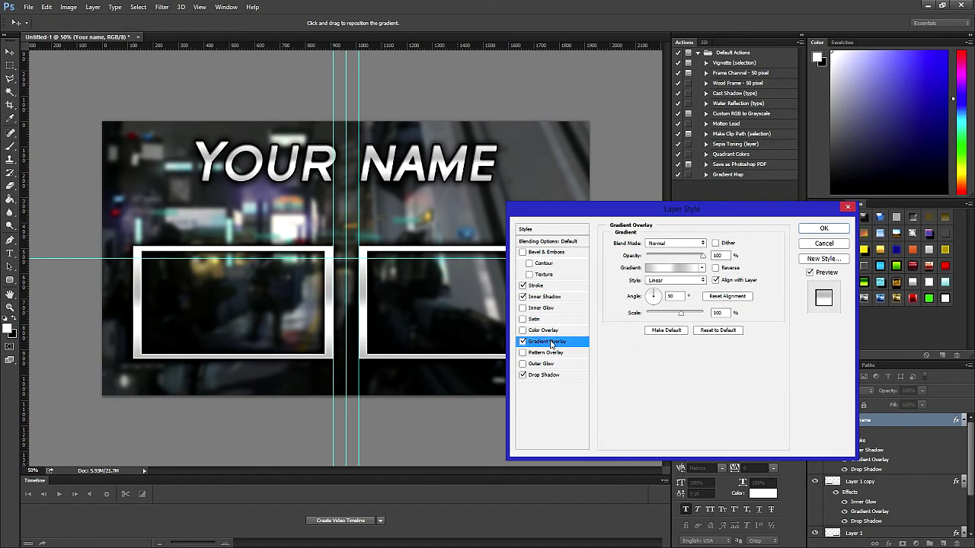
{"action": "left_click", "coordinate": [546, 376]}
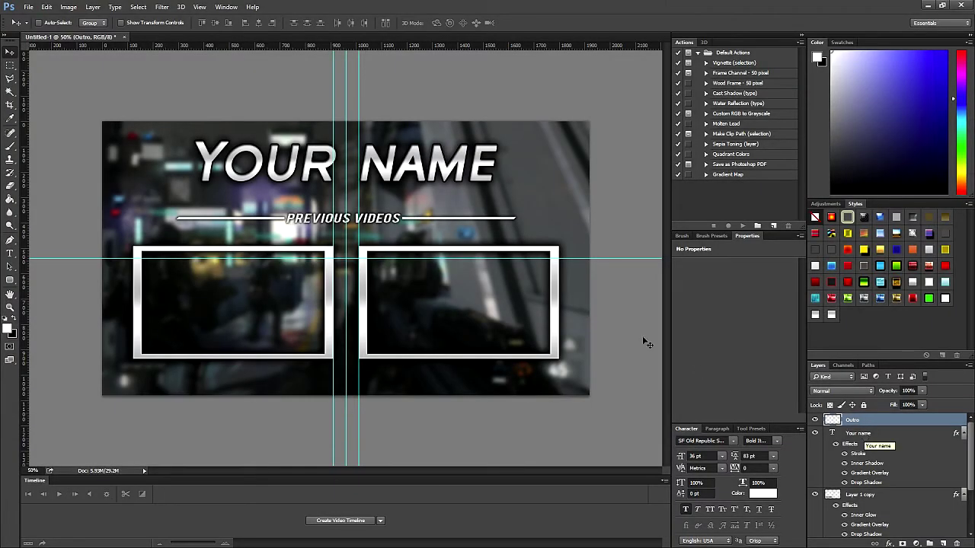
Nudge the PREVIOUS VIDEOS label and the YOUR NAME heading down toward the frames.
{"action": "key", "text": "Down"}
{"action": "key", "text": "Down"}
{"action": "key", "text": "Down"}
{"action": "key", "text": "Down"}
{"action": "key", "text": "Down"}
{"action": "key", "text": "Down"}
{"action": "key", "text": "Down"}
{"action": "key", "text": "Down"}
{"action": "key", "text": "Down"}
{"action": "key", "text": "Down"}
{"action": "key", "text": "Down"}
{"action": "key", "text": "Down"}
{"action": "key", "text": "Down"}
{"action": "key", "text": "Down"}
{"action": "key", "text": "Down"}
{"action": "key", "text": "Down"}
{"action": "key", "text": "Down"}
{"action": "key", "text": "Down"}
{"action": "key", "text": "Down"}
{"action": "key", "text": "Down"}
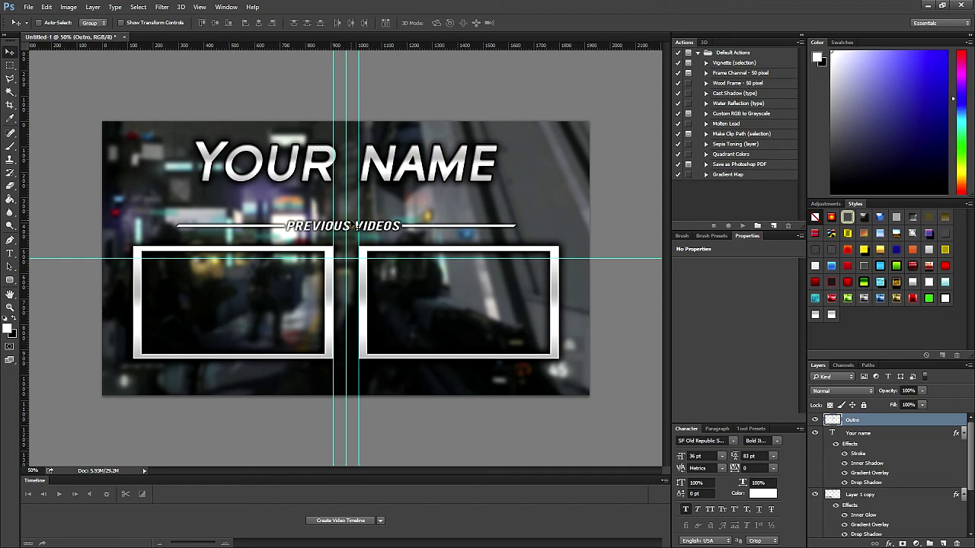
{"action": "left_click", "coordinate": [873, 437]}
{"action": "key", "text": "Down"}
{"action": "key", "text": "Down"}
{"action": "key", "text": "Down"}
{"action": "key", "text": "Down"}
{"action": "key", "text": "Down"}
{"action": "key", "text": "Down"}
{"action": "key", "text": "Down"}
{"action": "key", "text": "Down"}
{"action": "key", "text": "Down"}
{"action": "key", "text": "Down"}
{"action": "key", "text": "Down"}
{"action": "key", "text": "Down"}
{"action": "key", "text": "Down"}
{"action": "key", "text": "Down"}
{"action": "key", "text": "Down"}
{"action": "key", "text": "Down"}
{"action": "key", "text": "Down"}
{"action": "key", "text": "Down"}
{"action": "key", "text": "Down"}
{"action": "key", "text": "Down"}
{"action": "key", "text": "Down"}
{"action": "key", "text": "Down"}
{"action": "key", "text": "Down"}
{"action": "key", "text": "Down"}
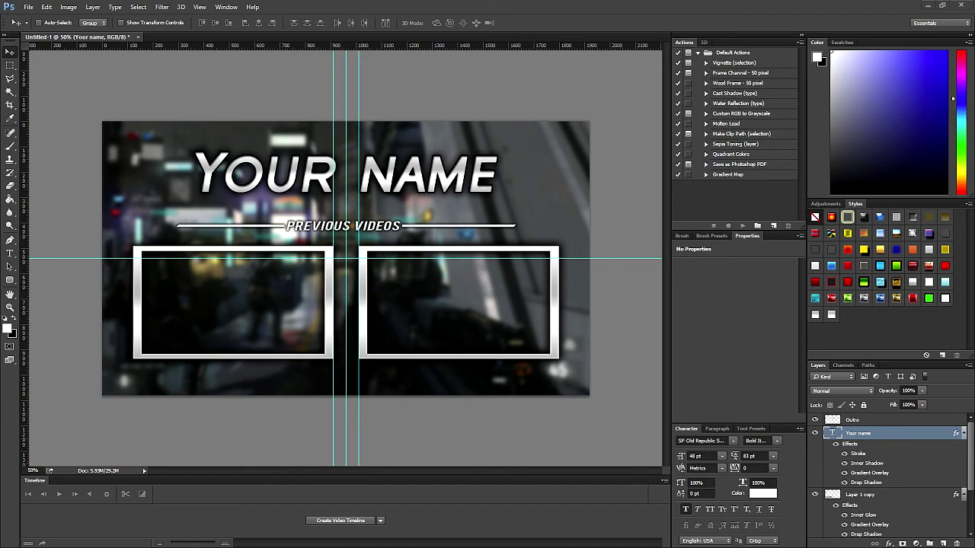
{"action": "scroll", "coordinate": [842, 520], "scroll_direction": "down", "scroll_amount": 3}
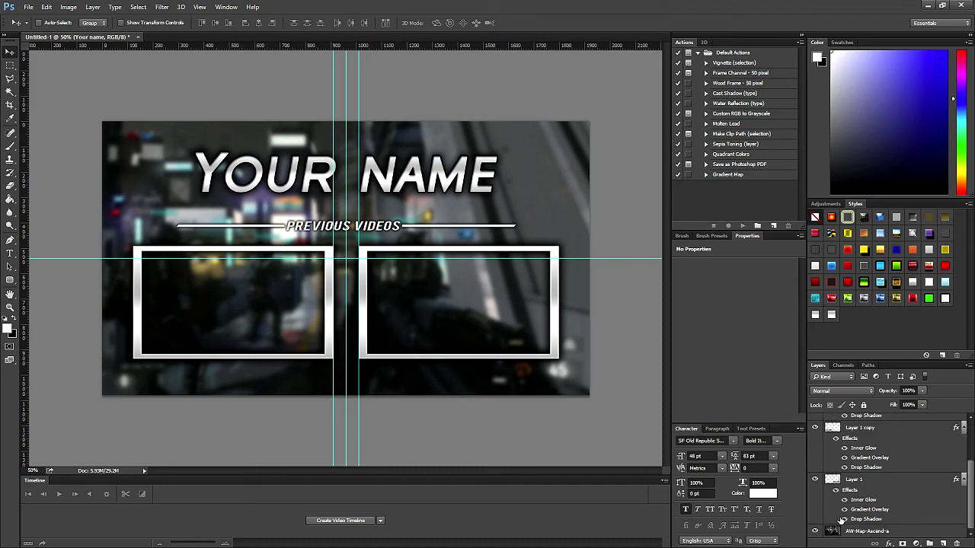
Hide the AW-Map-Ascend-a backdrop and export the overlay as transparent PNG-24 'Untitled-1' at 1920 px.
{"action": "left_click", "coordinate": [816, 530]}
{"action": "left_click", "coordinate": [28, 6]}
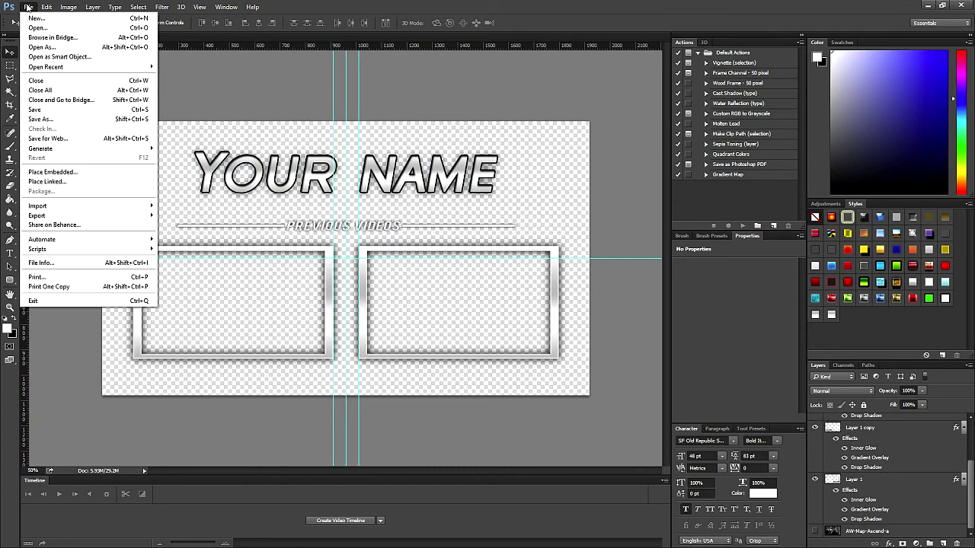
{"action": "left_click", "coordinate": [71, 139]}
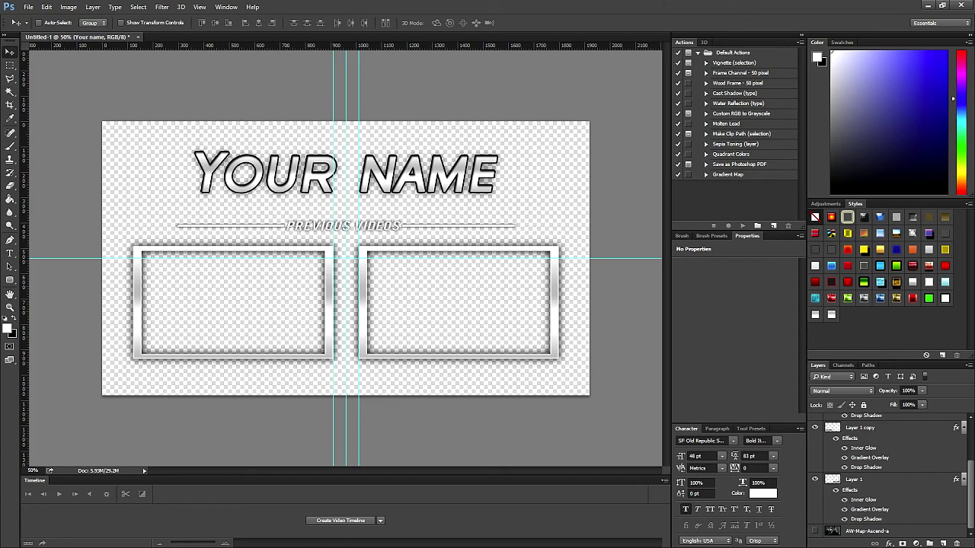
{"action": "left_click_drag", "start_coordinate": [482, 143], "coordinate": [541, 122]}
{"action": "left_click", "coordinate": [566, 148]}
{"action": "left_click", "coordinate": [542, 182]}
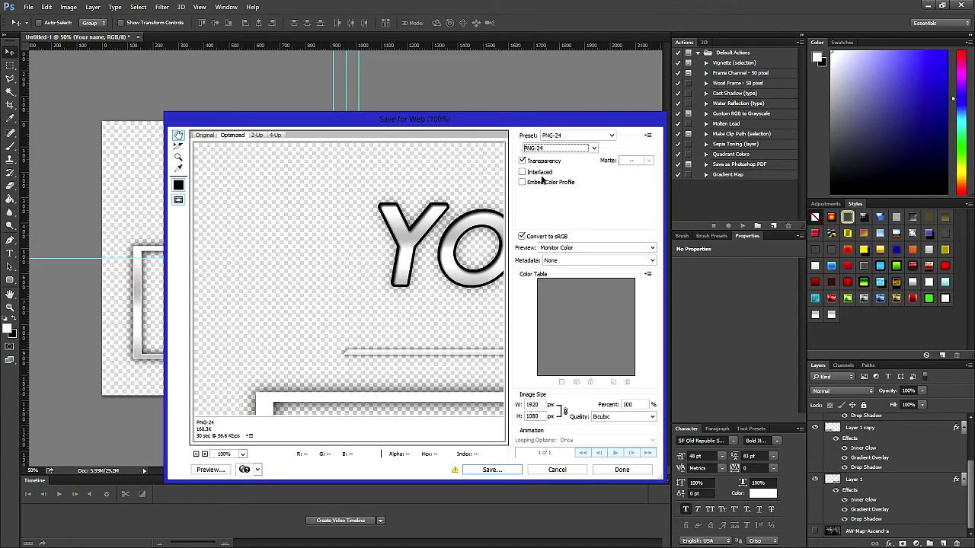
{"action": "left_click", "coordinate": [542, 405]}
{"action": "left_click", "coordinate": [499, 471]}
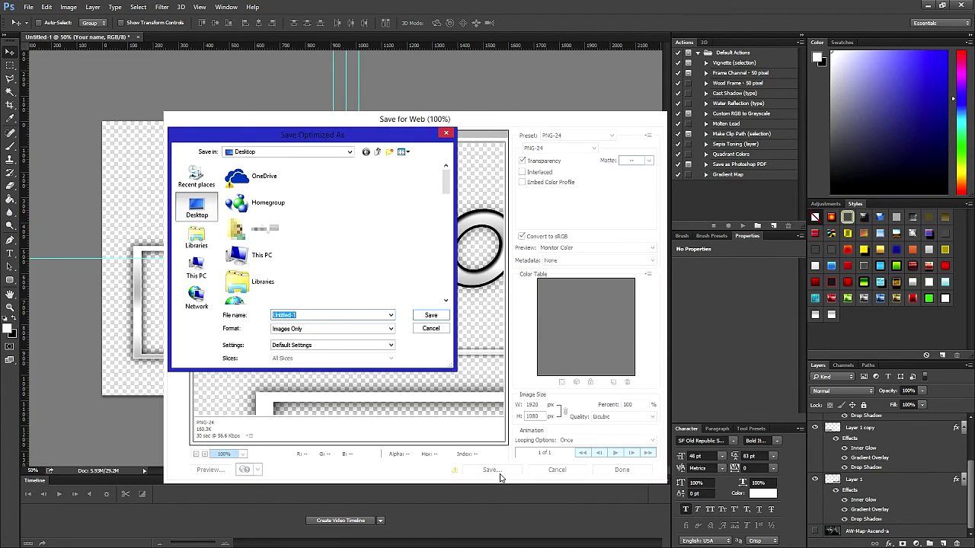
{"action": "left_click", "coordinate": [431, 315]}
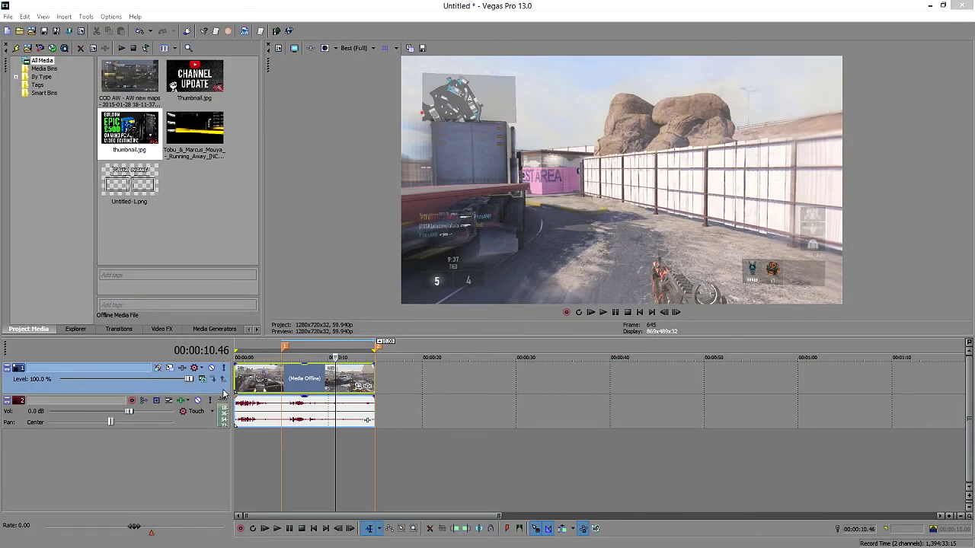
Put the Untitled-1.png frame overlay on a new top track and set the playhead to 00:00:18.57.
{"action": "left_click", "coordinate": [224, 392]}
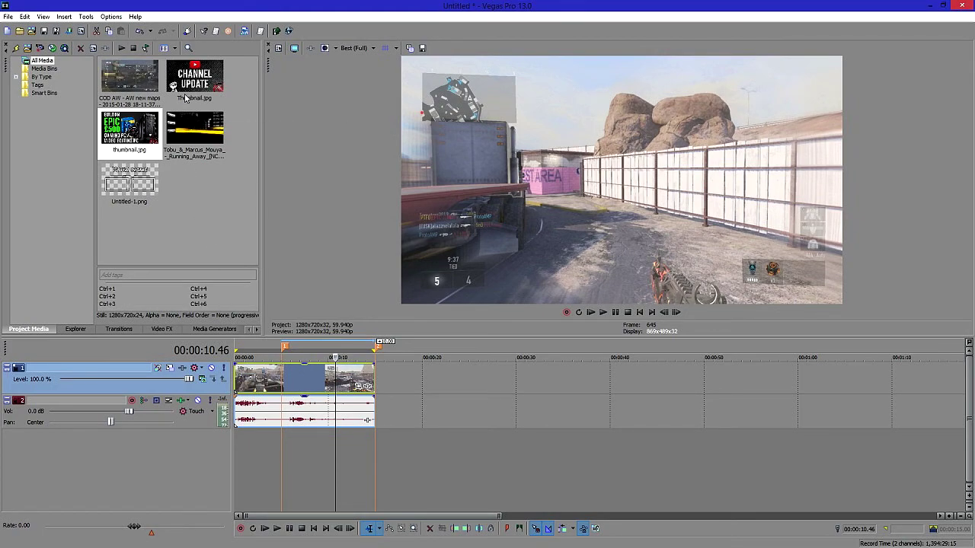
{"action": "left_click", "coordinate": [147, 182]}
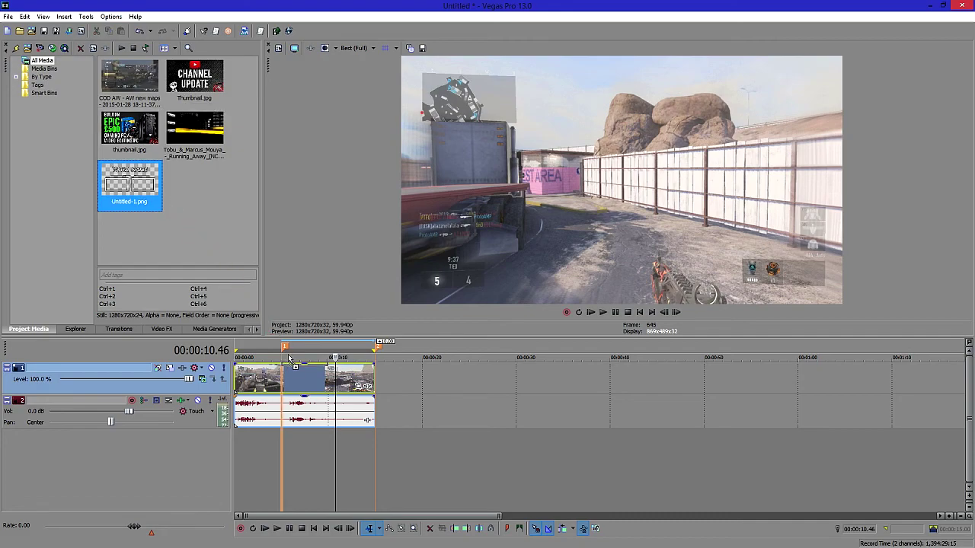
{"action": "left_click_drag", "start_coordinate": [289, 358], "coordinate": [376, 381]}
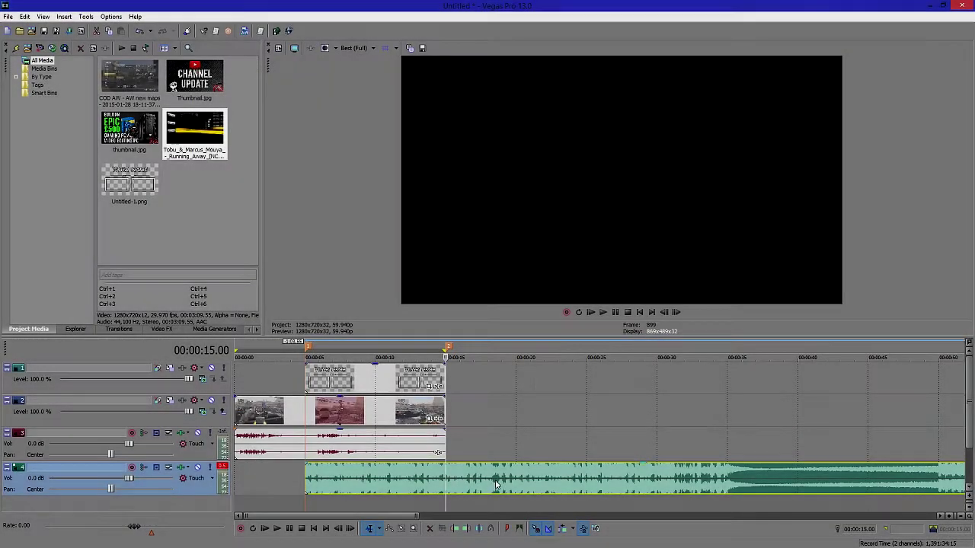
{"action": "left_click", "coordinate": [500, 479]}
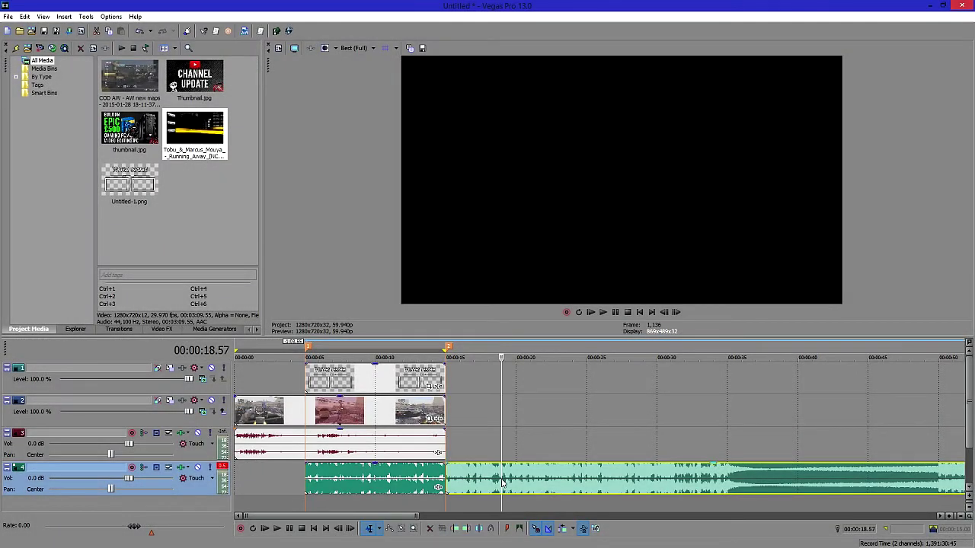
Cut the music after the playhead and lower track 4's volume to -9.0 dB.
{"action": "key", "text": "Delete"}
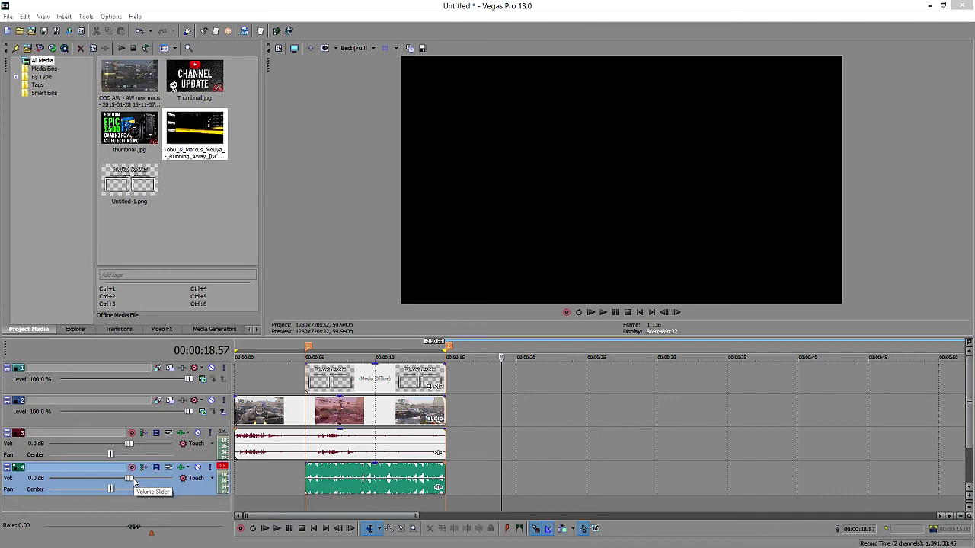
{"action": "left_click_drag", "start_coordinate": [129, 479], "coordinate": [111, 480]}
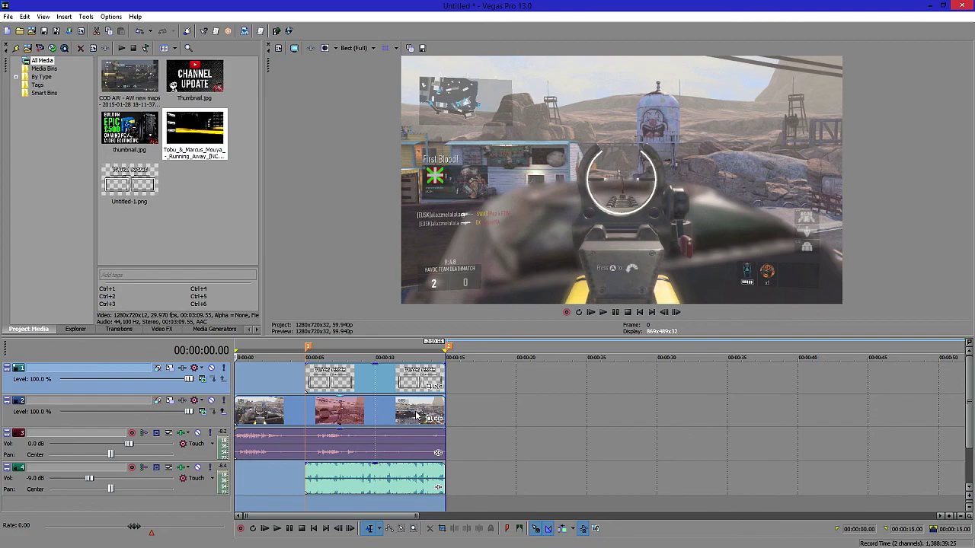
Fade out every event at the end of the outro.
{"action": "left_click", "coordinate": [433, 379]}
{"action": "scroll", "coordinate": [433, 378], "scroll_direction": "up", "scroll_amount": 3}
{"action": "left_click", "coordinate": [611, 374]}
{"action": "key", "text": "ctrl+a"}
{"action": "left_click_drag", "start_coordinate": [627, 464], "coordinate": [601, 457]}
Split the gameplay at 5 seconds and drop the gameplay audio under the outro to near silence.
{"action": "left_click", "coordinate": [369, 375]}
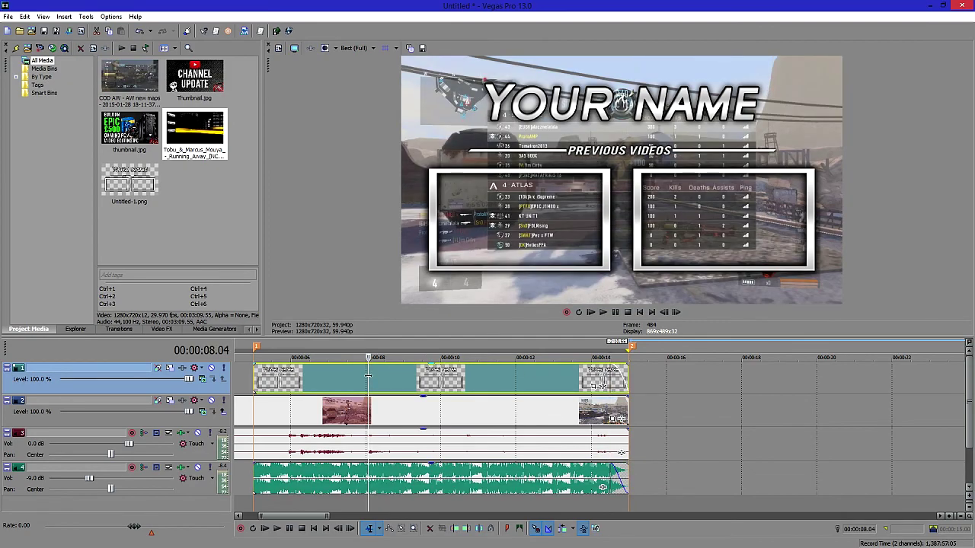
{"action": "left_click", "coordinate": [255, 420]}
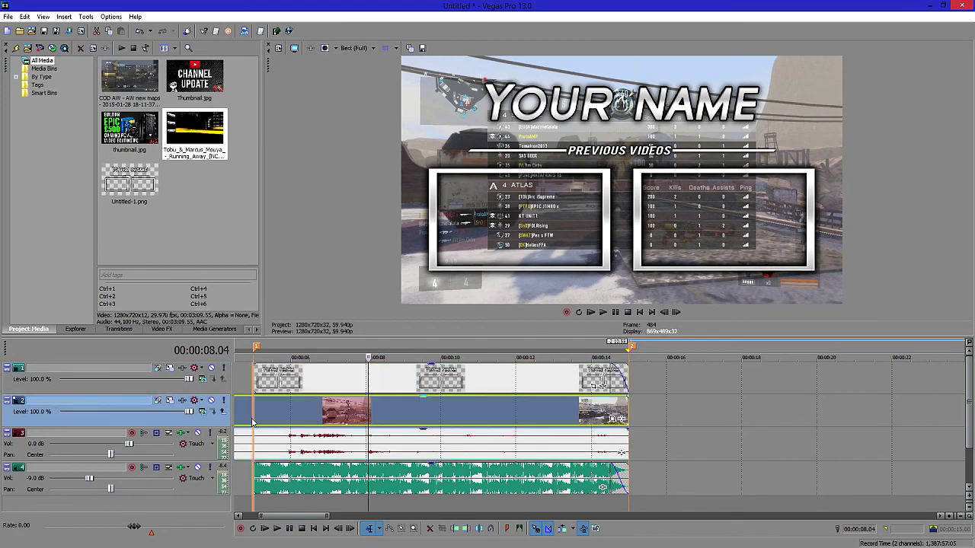
{"action": "key", "text": "s"}
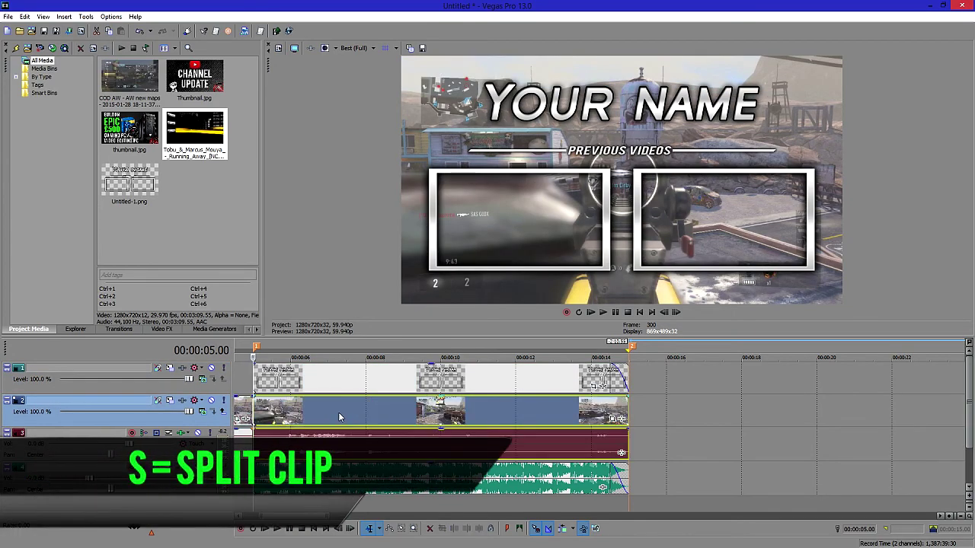
{"action": "left_click", "coordinate": [343, 426]}
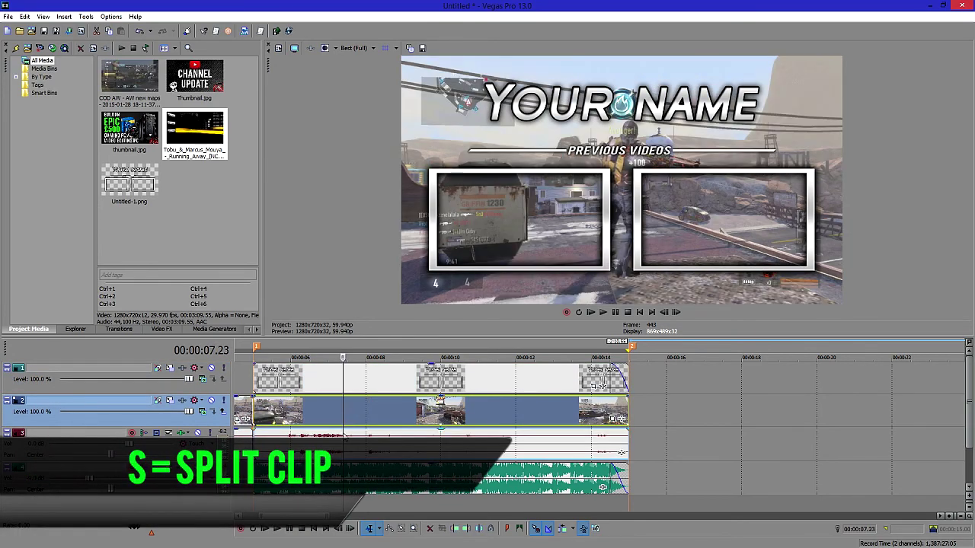
{"action": "left_click", "coordinate": [344, 440]}
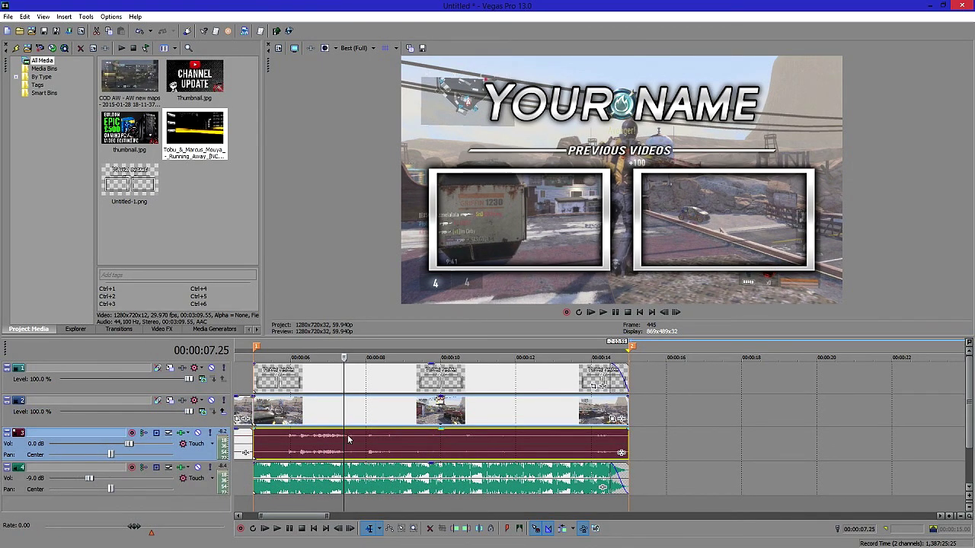
{"action": "left_click_drag", "start_coordinate": [363, 431], "coordinate": [366, 464]}
Fade out the first gameplay audio event, then select the frame overlay and music events.
{"action": "scroll", "coordinate": [340, 438], "scroll_direction": "down", "scroll_amount": 2}
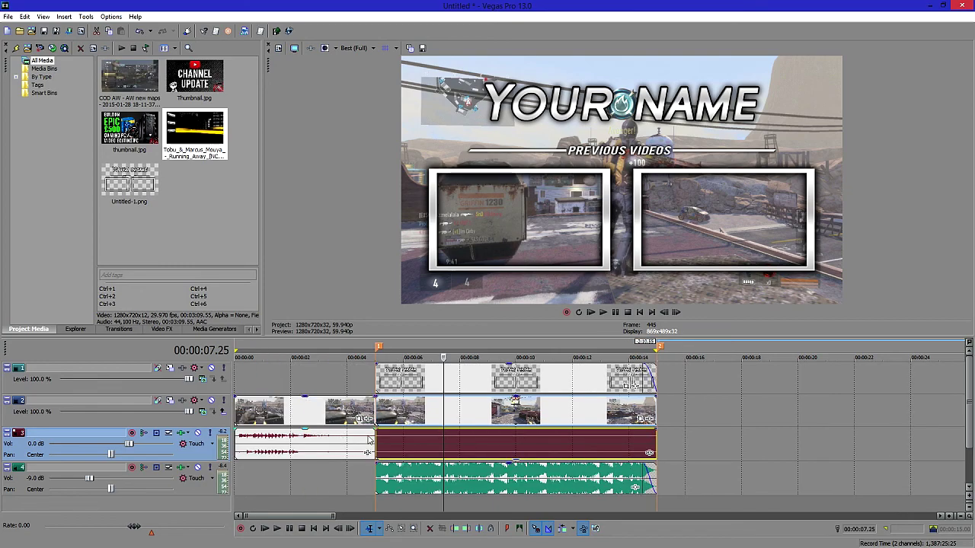
{"action": "left_click_drag", "start_coordinate": [374, 430], "coordinate": [351, 432]}
{"action": "key", "text": "ctrl+z"}
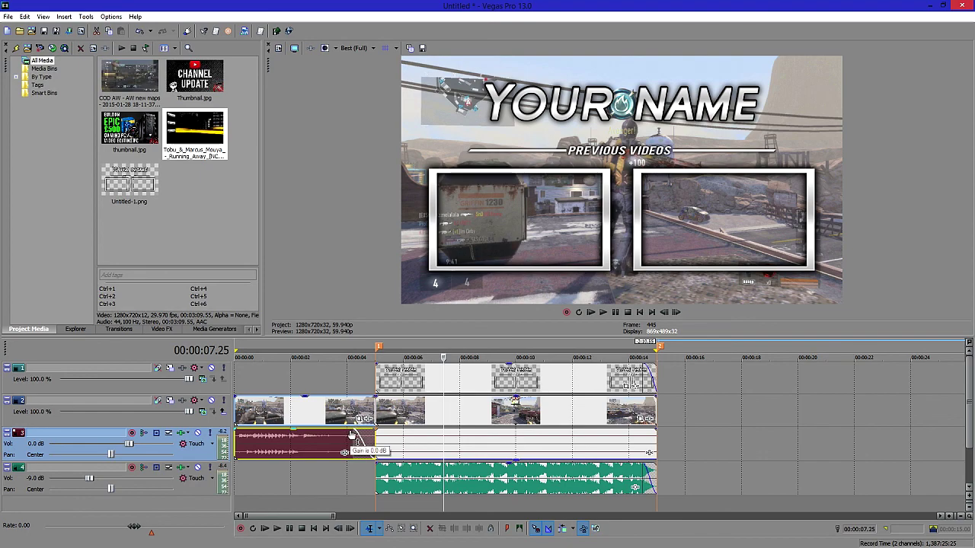
{"action": "key", "text": "ctrl+y"}
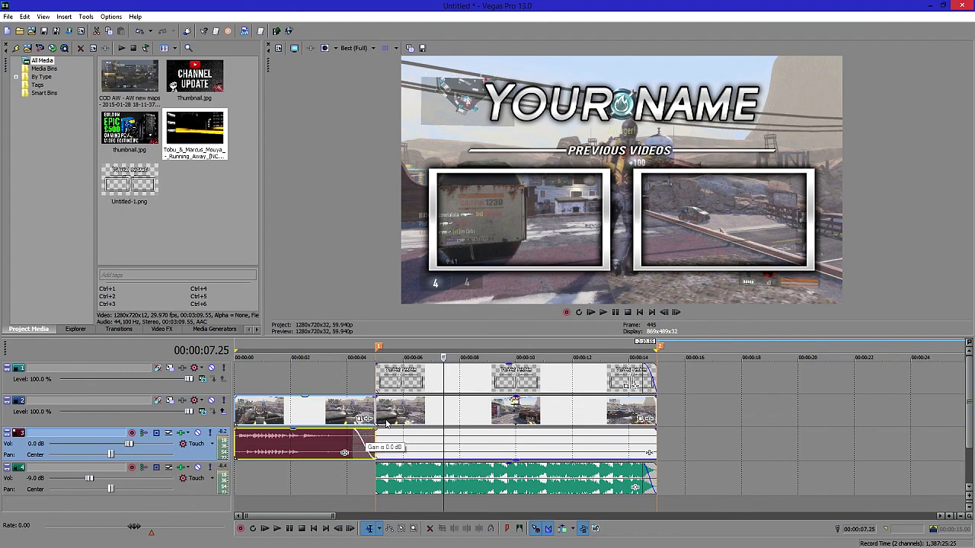
{"action": "left_click", "coordinate": [394, 383]}
{"action": "left_click", "coordinate": [390, 478], "text": "ctrl"}
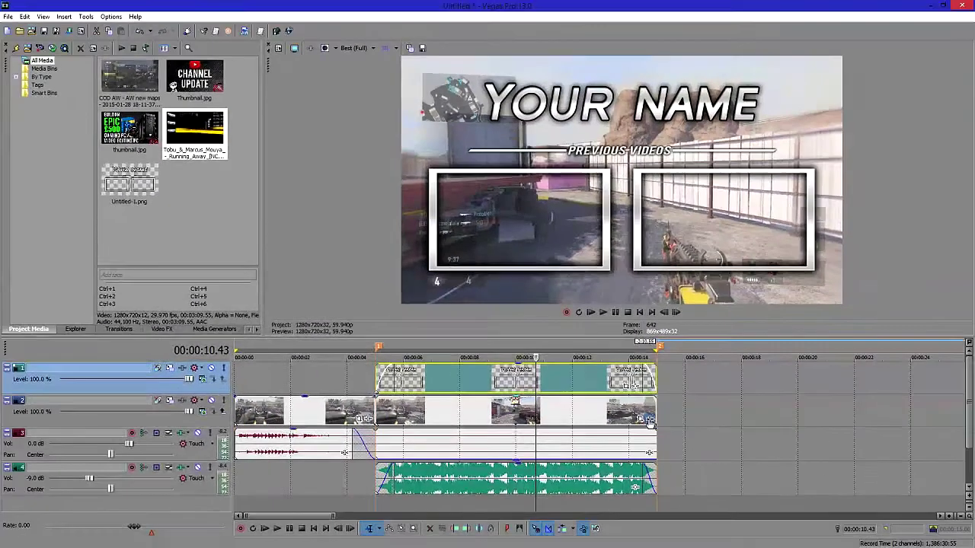
Apply Sony Gaussian Blur with the Medium Blur preset to the gameplay clip.
{"action": "left_click", "coordinate": [863, 367]}
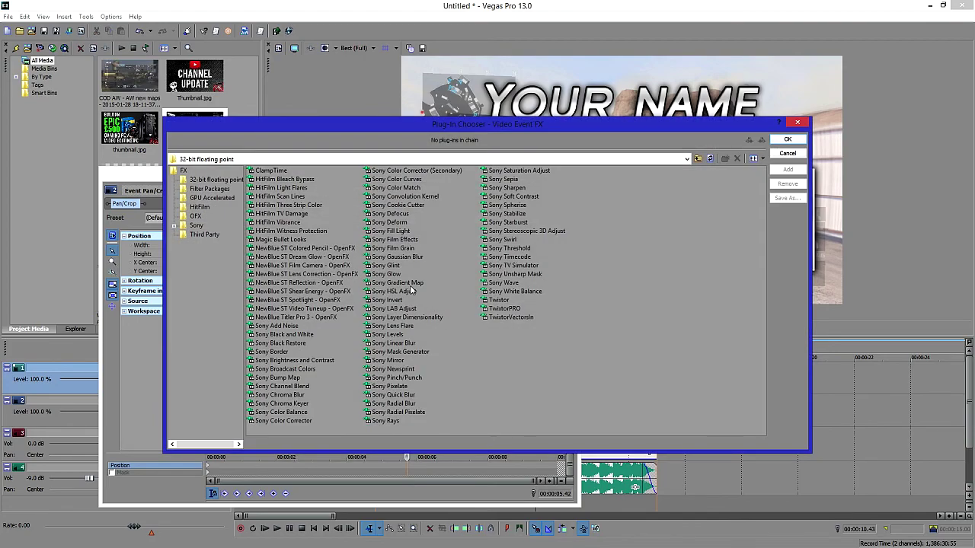
{"action": "left_click", "coordinate": [397, 258]}
{"action": "left_click", "coordinate": [787, 170]}
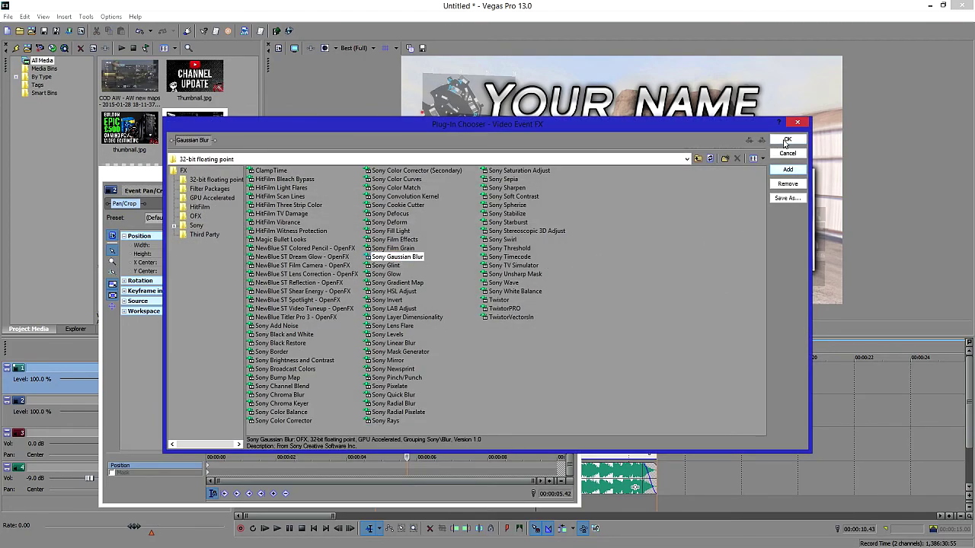
{"action": "left_click", "coordinate": [787, 139]}
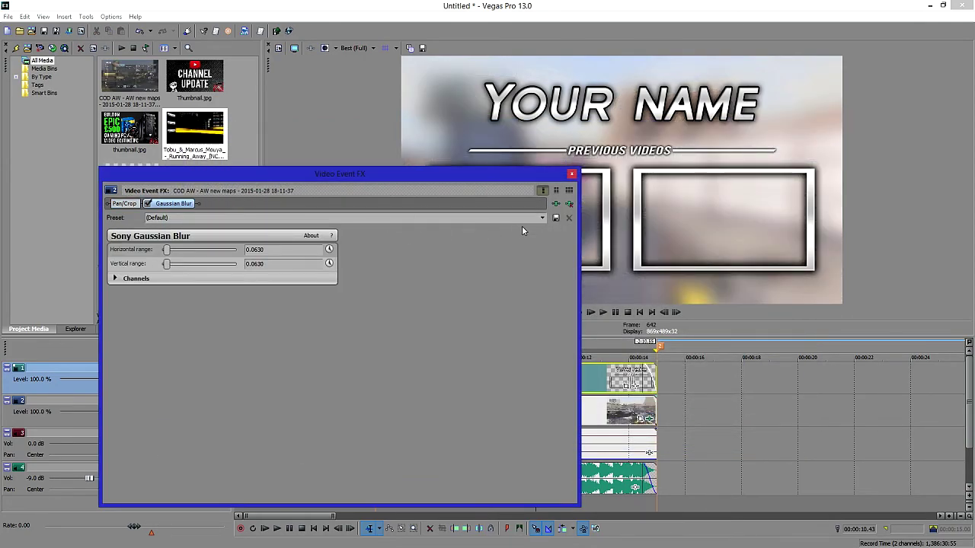
{"action": "left_click", "coordinate": [542, 218]}
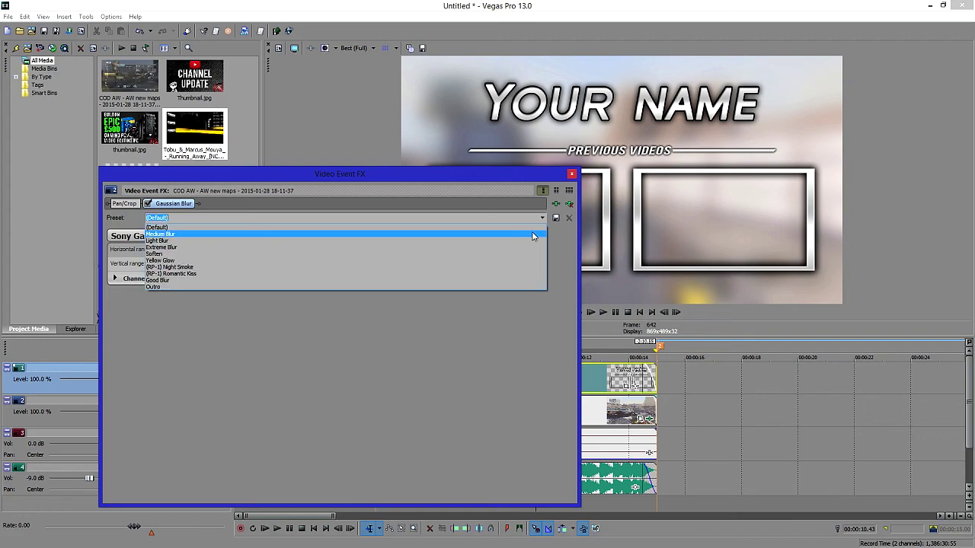
{"action": "left_click", "coordinate": [533, 234]}
{"action": "left_click", "coordinate": [571, 174]}
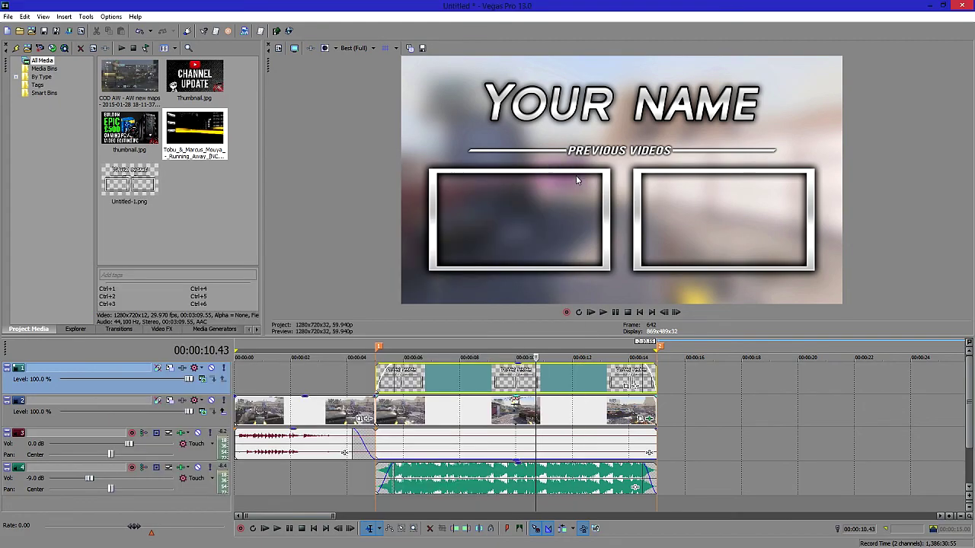
Add Thumbnail.jpg on a new top video track, extended to the end of the outro.
{"action": "key", "text": "ctrl+shift+q"}
{"action": "left_click_drag", "start_coordinate": [175, 85], "coordinate": [368, 326]}
{"action": "left_click_drag", "start_coordinate": [376, 375], "coordinate": [377, 376]}
{"action": "left_click_drag", "start_coordinate": [515, 376], "coordinate": [653, 386]}
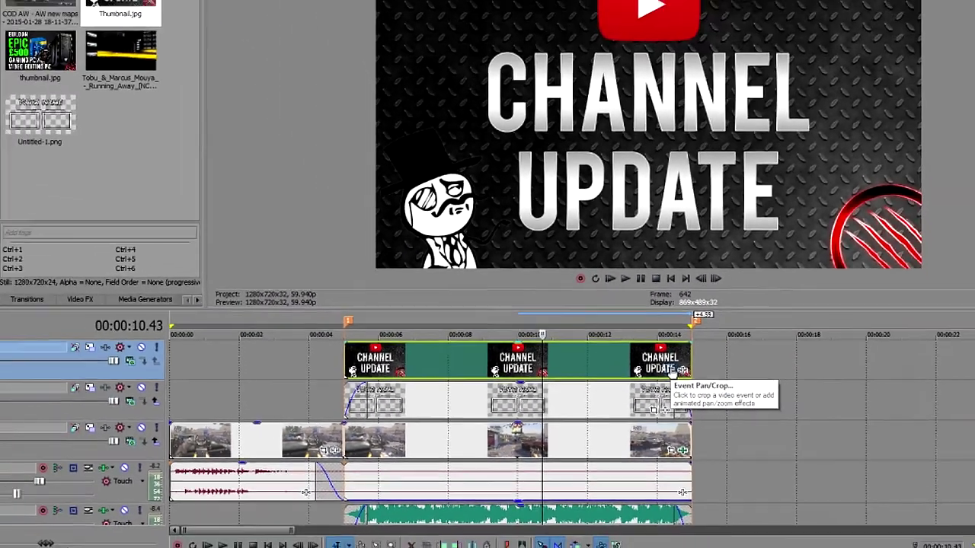
Scale and position the thumbnail in Event Pan/Crop to fit the right-hand frame.
{"action": "left_click", "coordinate": [671, 371]}
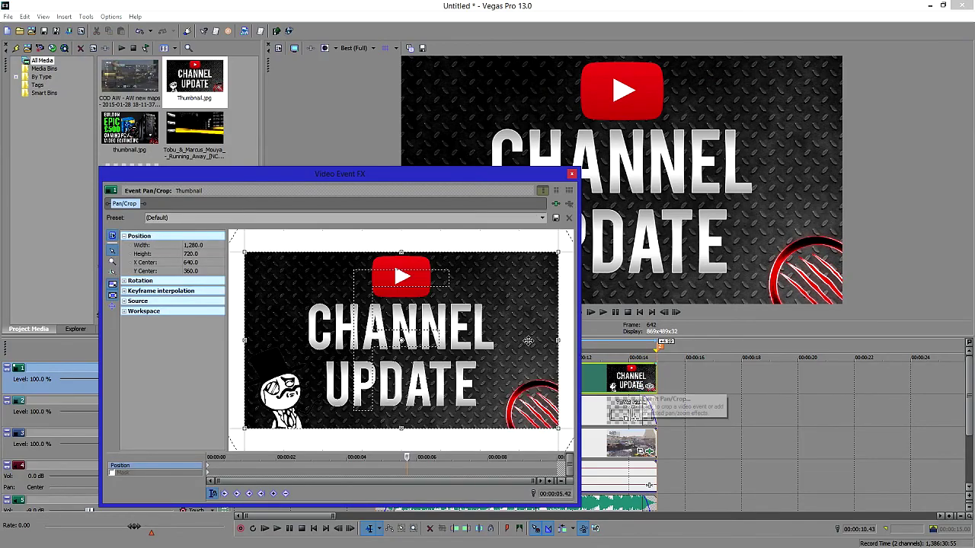
{"action": "mouse_move", "coordinate": [463, 374]}
{"action": "left_mouse_down"}
{"action": "mouse_move", "coordinate": [450, 375]}
{"action": "mouse_move", "coordinate": [489, 402]}
{"action": "mouse_move", "coordinate": [481, 372]}
{"action": "left_mouse_up"}
{"action": "left_click_drag", "start_coordinate": [438, 346], "coordinate": [395, 326]}
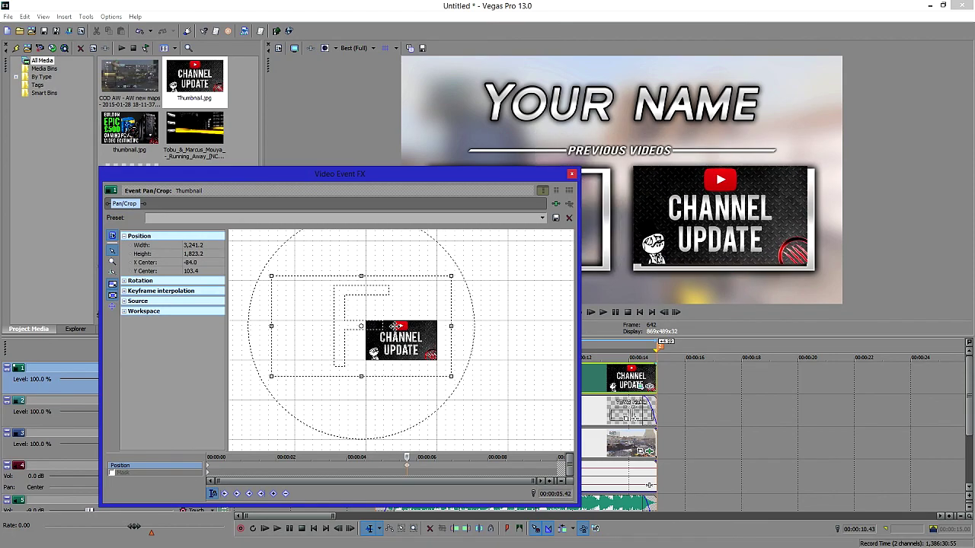
{"action": "left_click_drag", "start_coordinate": [449, 371], "coordinate": [457, 384]}
{"action": "left_click_drag", "start_coordinate": [418, 342], "coordinate": [412, 339]}
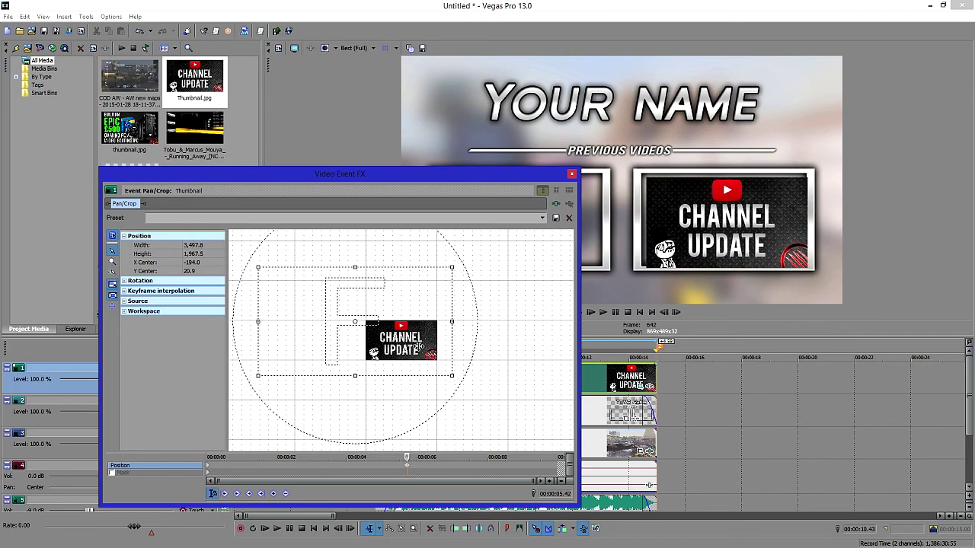
{"action": "left_click_drag", "start_coordinate": [453, 377], "coordinate": [449, 374]}
{"action": "left_click_drag", "start_coordinate": [355, 328], "coordinate": [356, 328]}
{"action": "left_click_drag", "start_coordinate": [436, 371], "coordinate": [454, 379]}
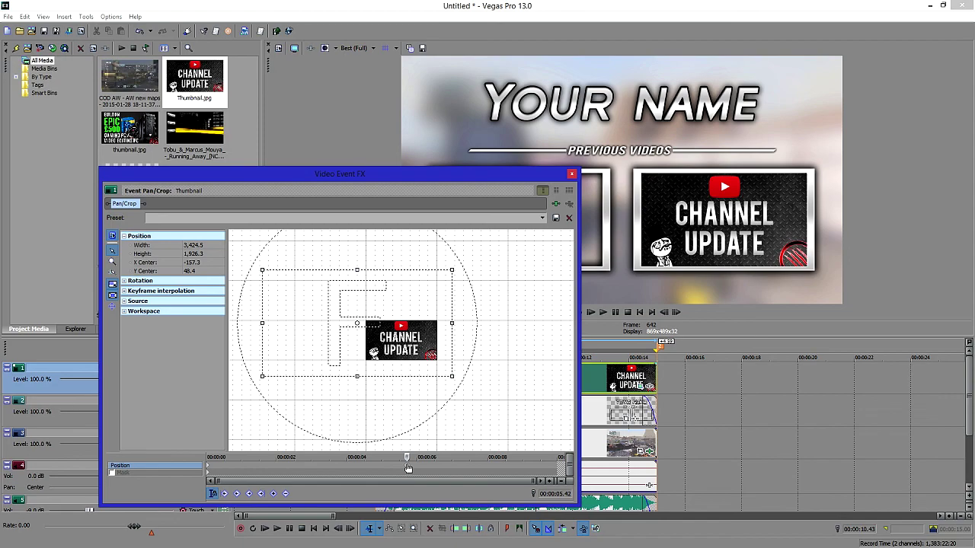
{"action": "key", "text": "ctrl+z"}
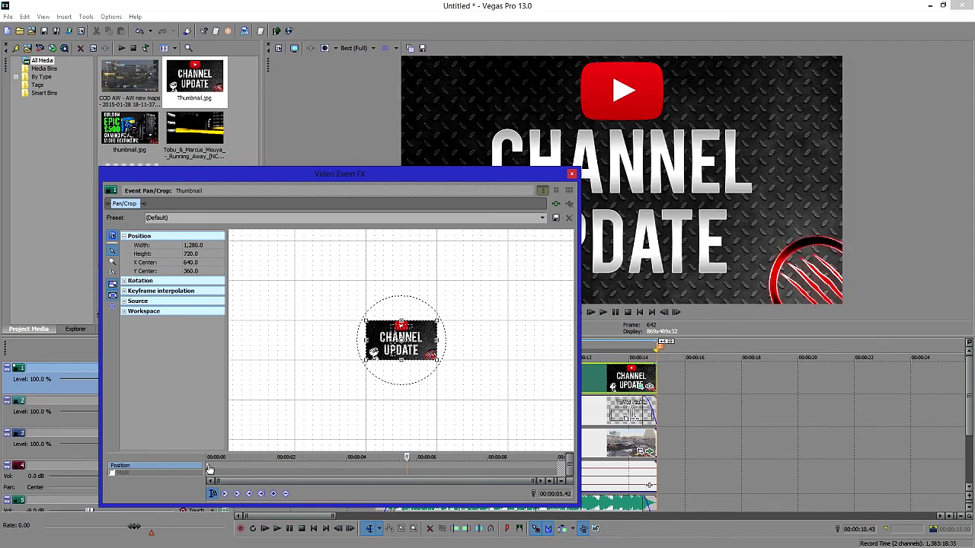
{"action": "key", "text": "ctrl+shift+z"}
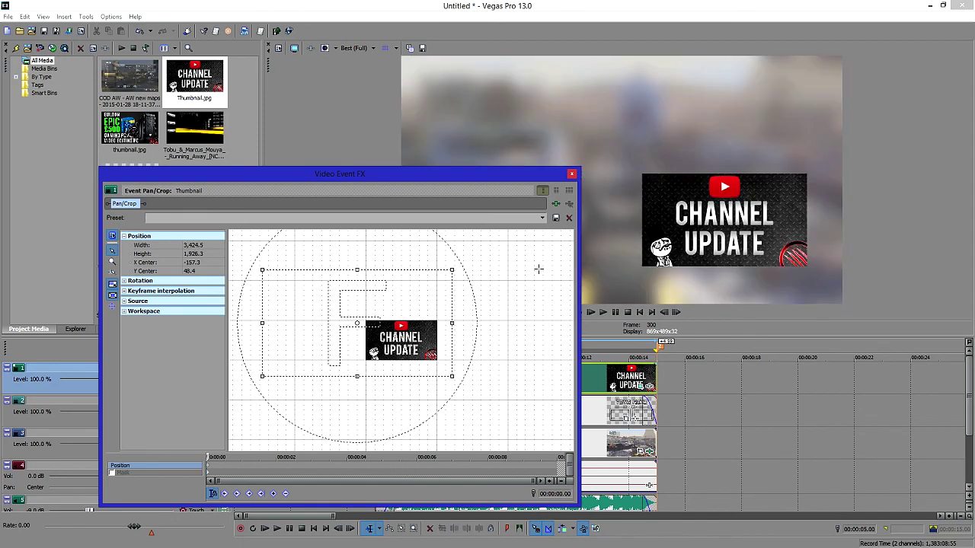
{"action": "left_click", "coordinate": [572, 175]}
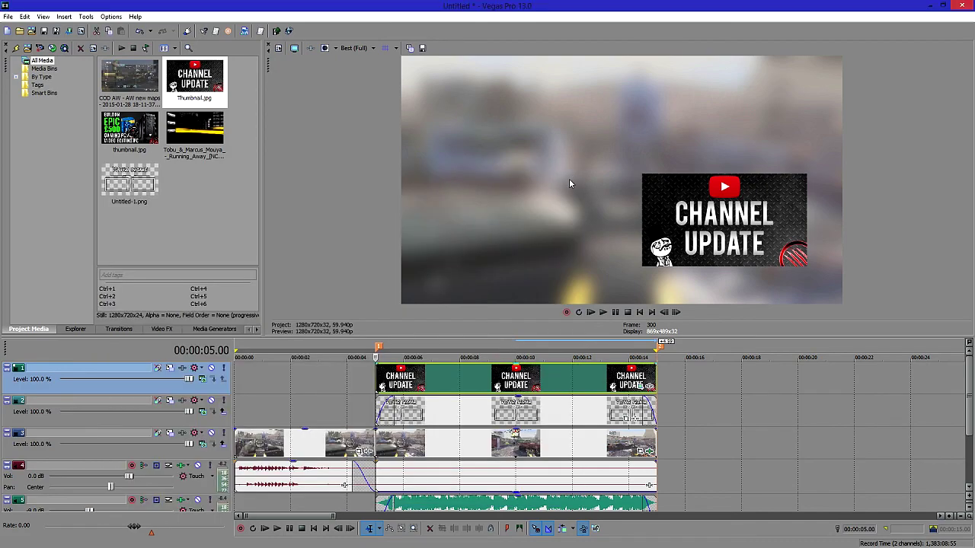
Give the CHANNEL UPDATE thumbnail event a fade-in and a fade-out.
{"action": "left_click", "coordinate": [441, 377]}
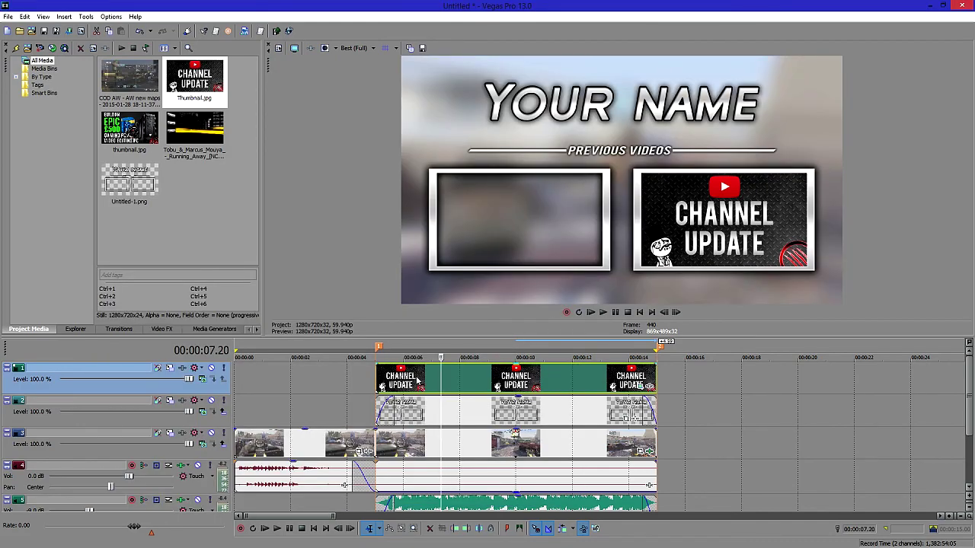
{"action": "right_click", "coordinate": [218, 388]}
{"action": "key", "text": "Escape"}
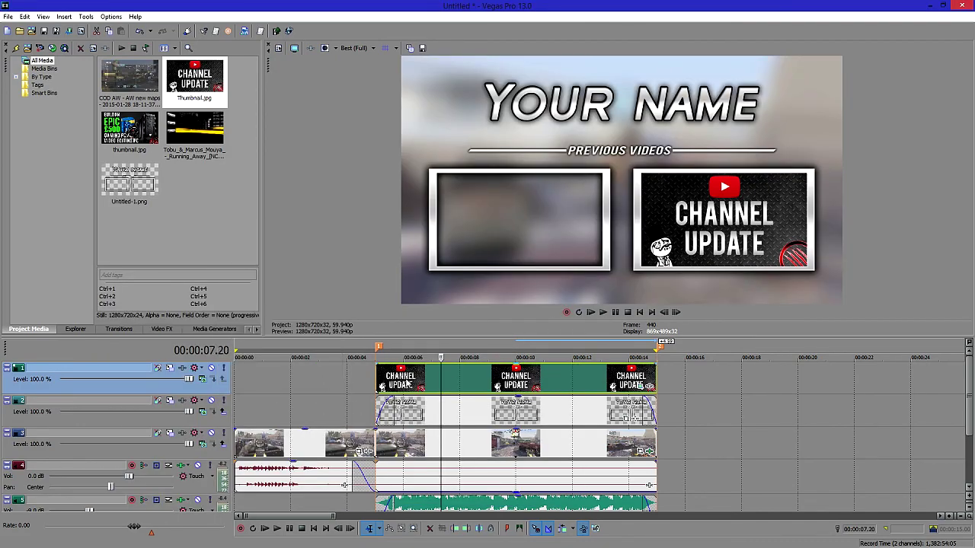
{"action": "left_click", "coordinate": [406, 376]}
{"action": "left_click_drag", "start_coordinate": [377, 364], "coordinate": [390, 370]}
{"action": "left_click_drag", "start_coordinate": [654, 365], "coordinate": [647, 367]}
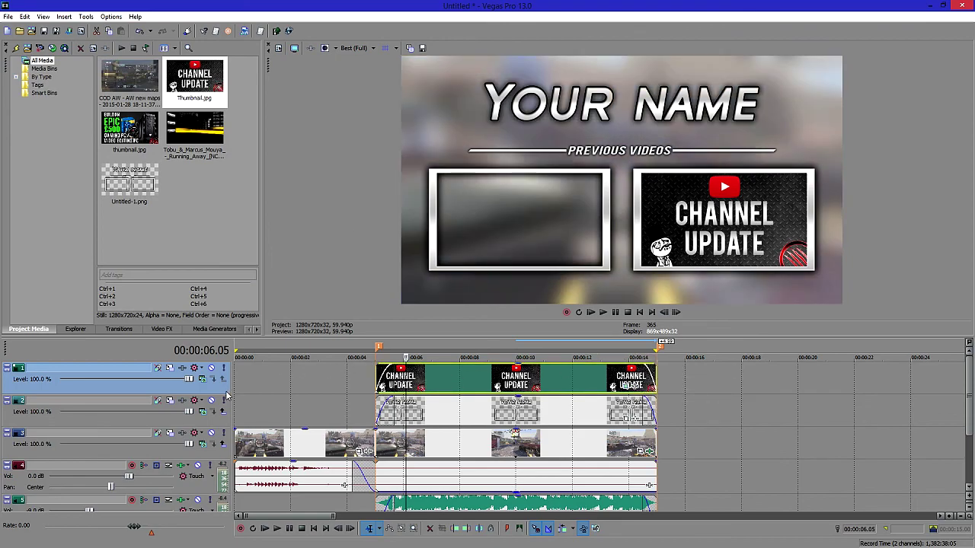
{"action": "left_click", "coordinate": [129, 130]}
Place the EPIC £500 gaming PC thumbnail on a new top track, scaled into the left frame.
{"action": "left_click_drag", "start_coordinate": [129, 129], "coordinate": [638, 387]}
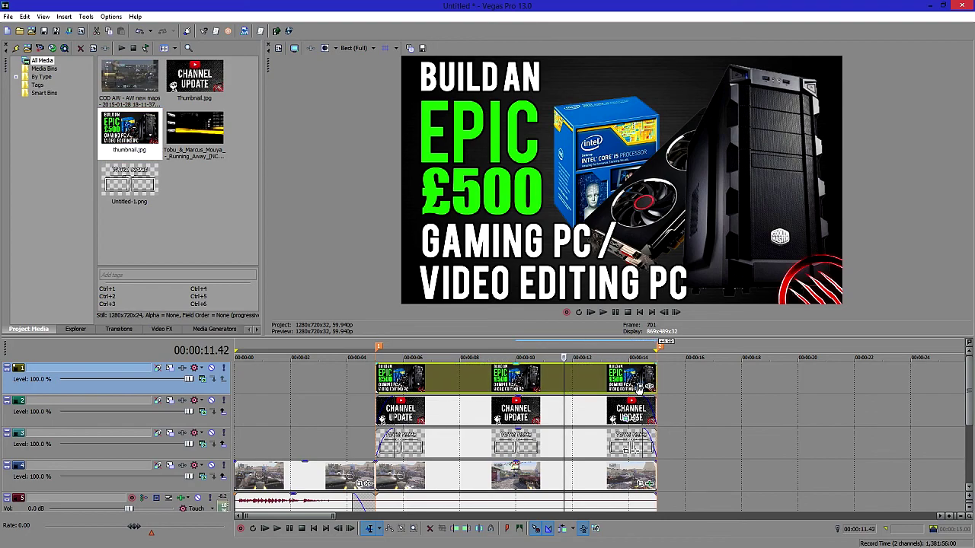
{"action": "left_click", "coordinate": [647, 386]}
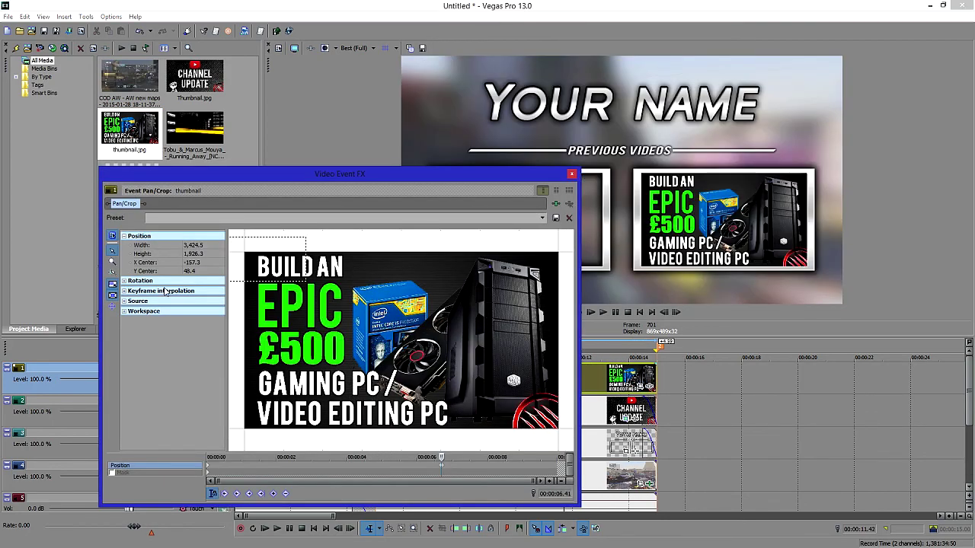
{"action": "left_click_drag", "start_coordinate": [339, 338], "coordinate": [586, 265]}
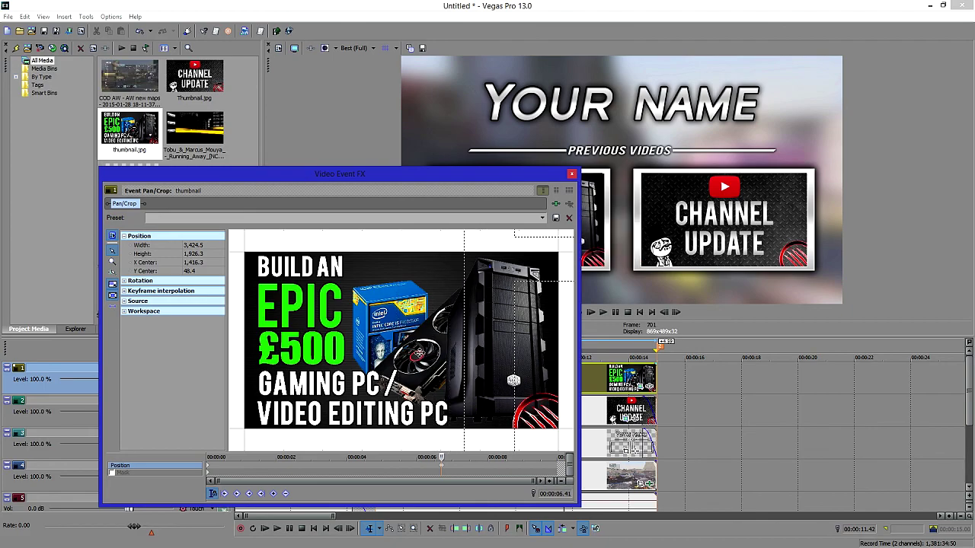